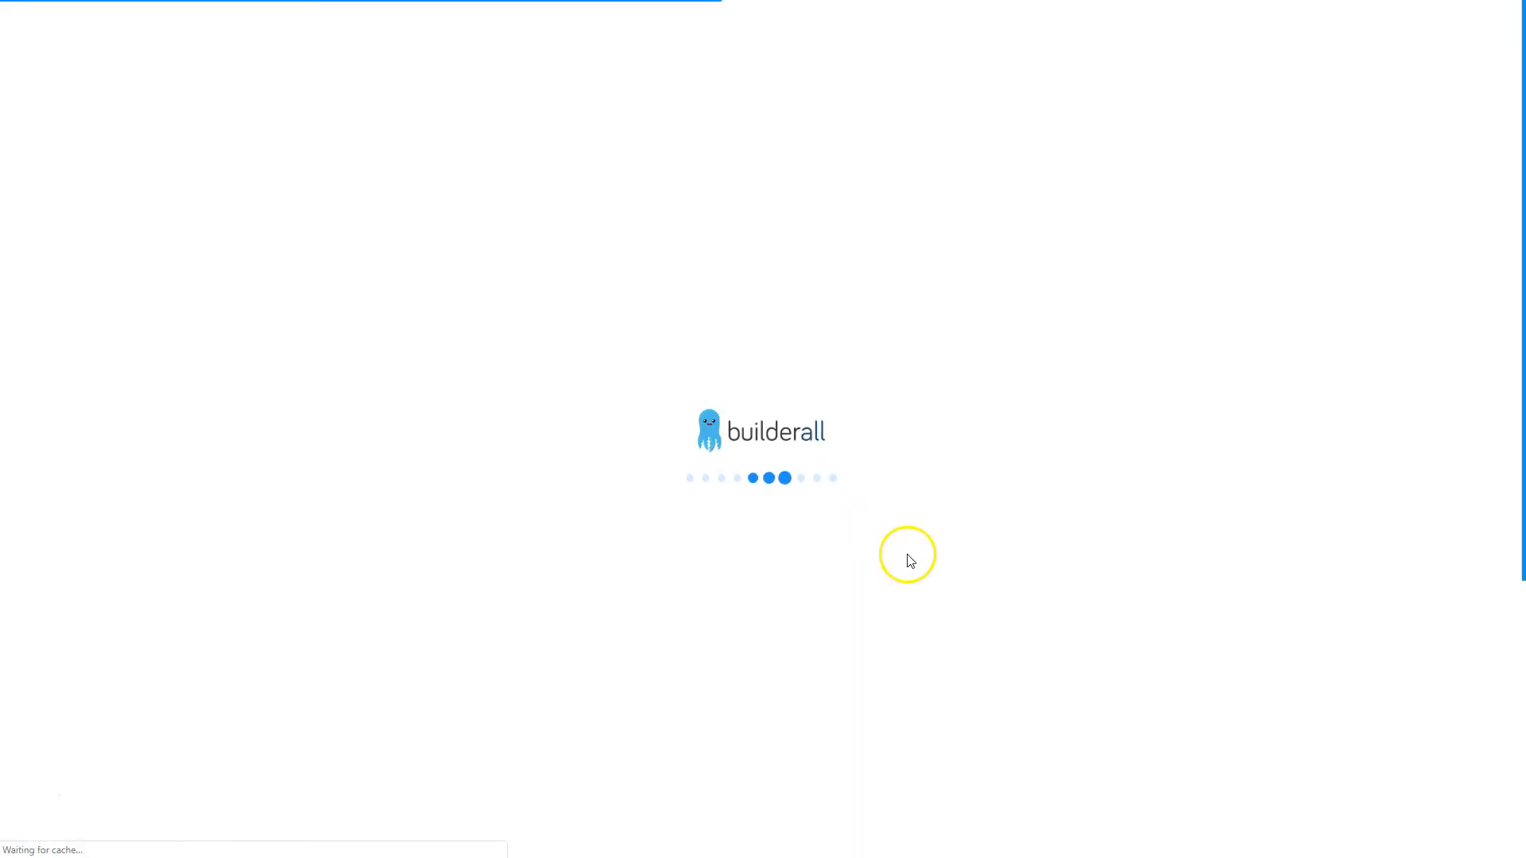
Open the Blank Layout Clean template from the Blank Page category for editing.
left_click(105, 318)
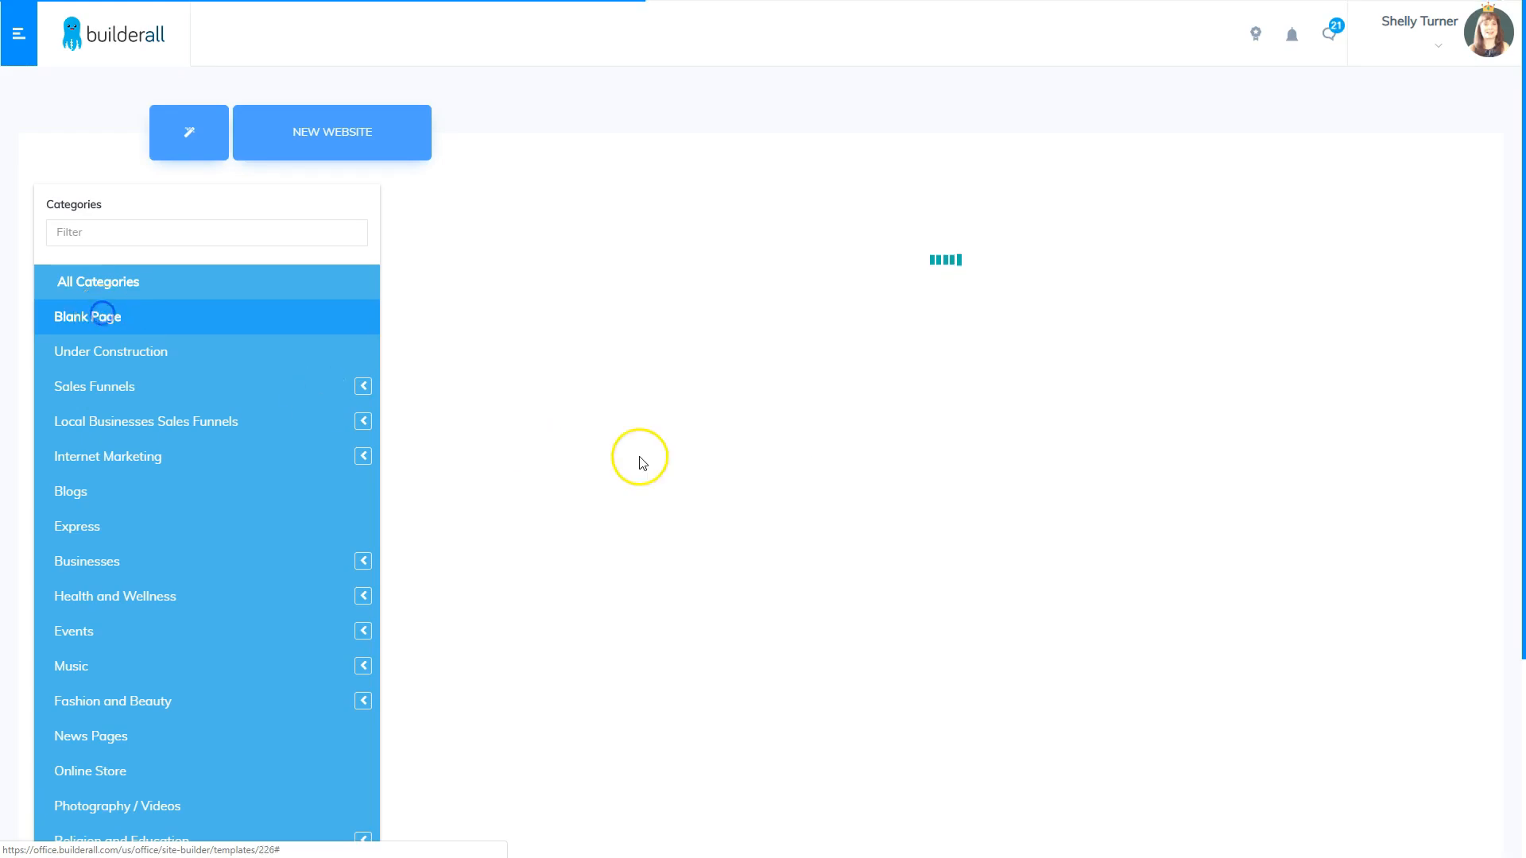
scroll(637, 457, "down", 10)
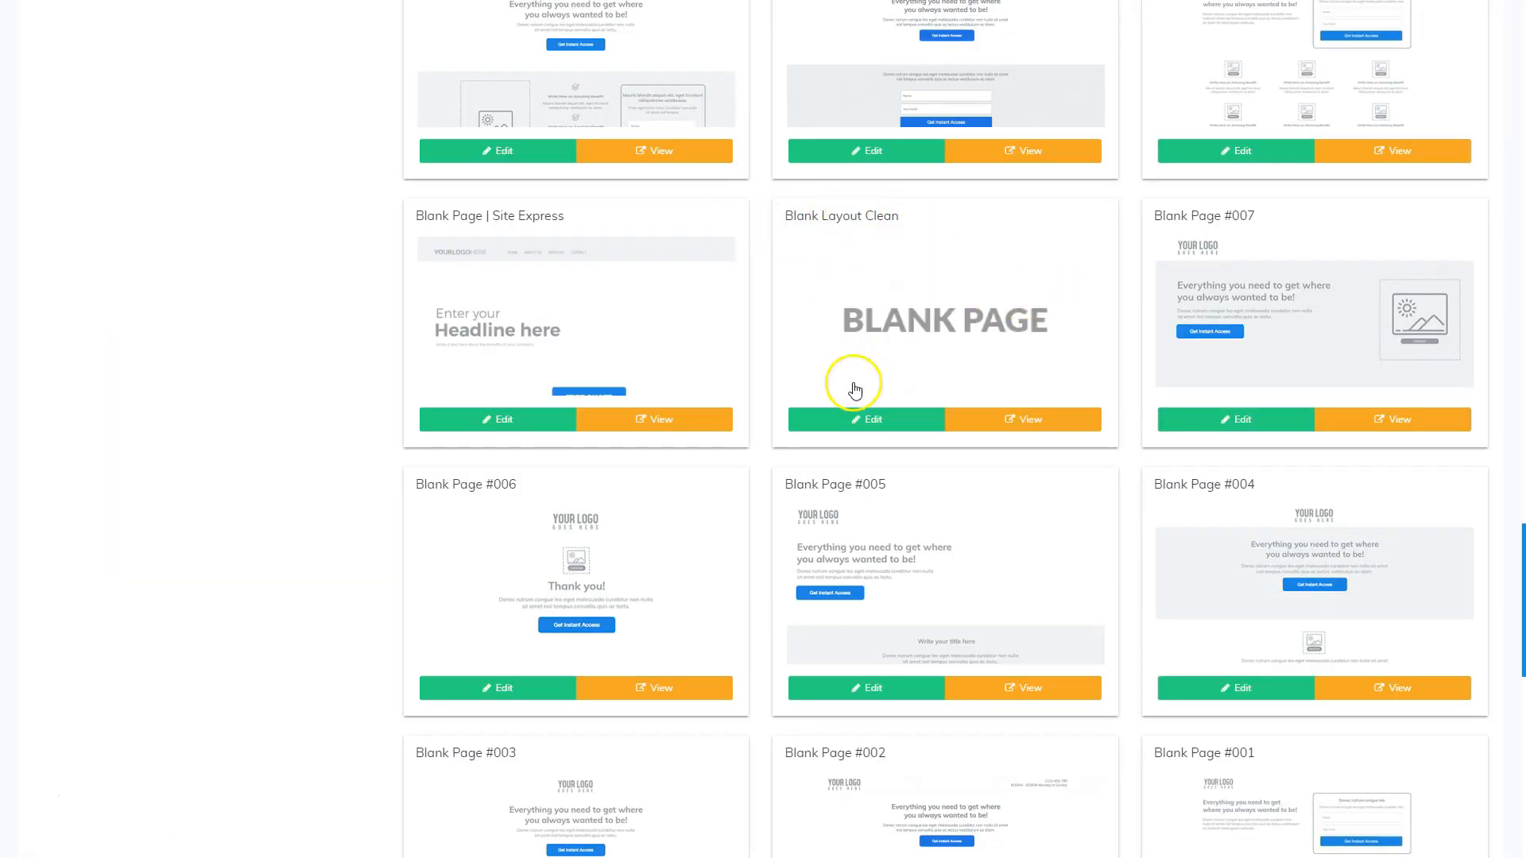
left_click(874, 429)
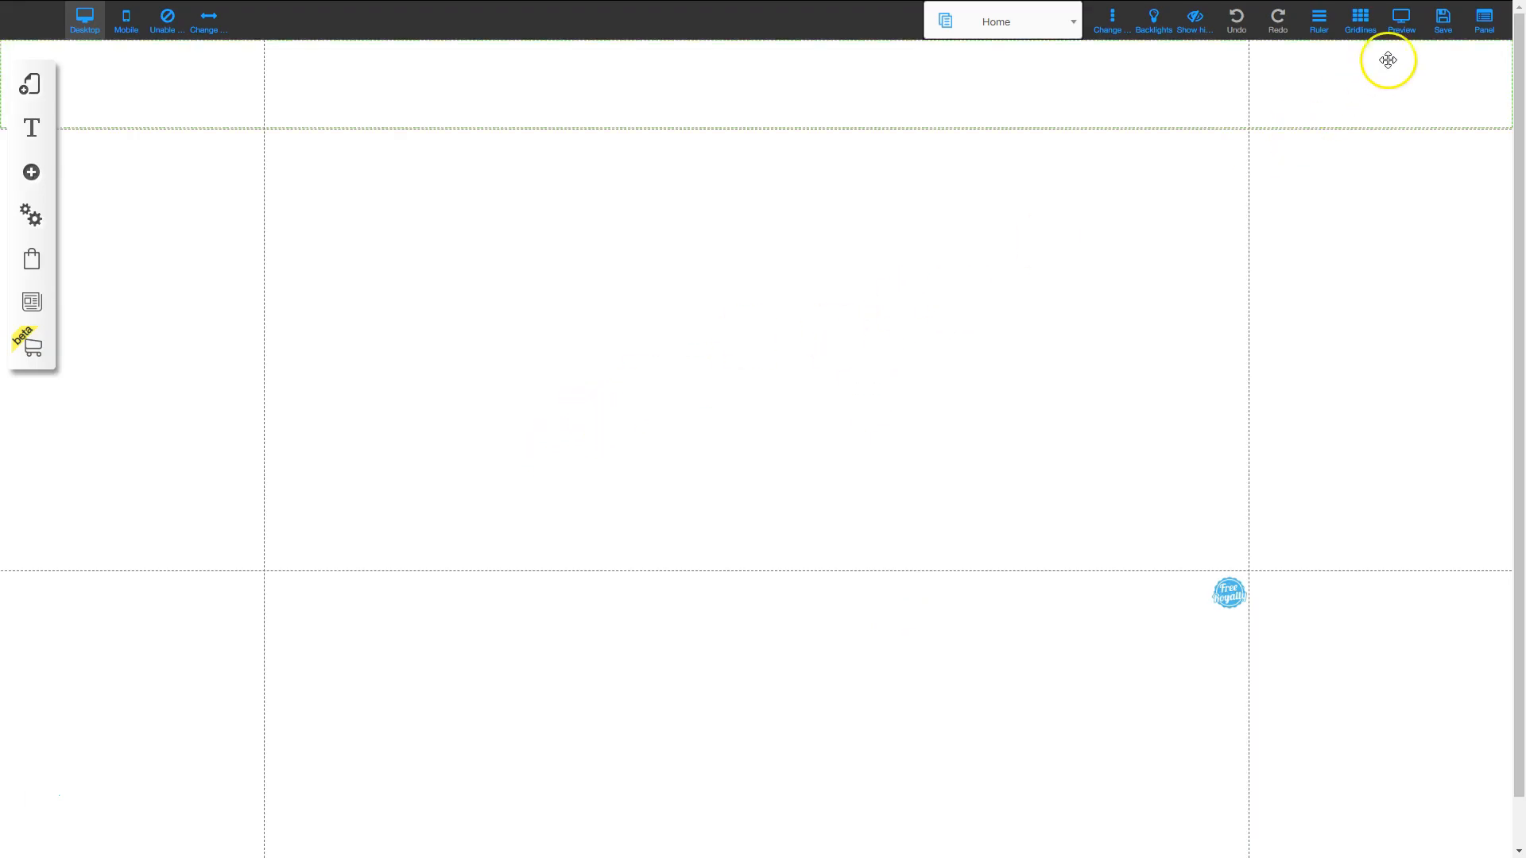
Save the new site and register a site name to complete its URL.
left_click(1445, 23)
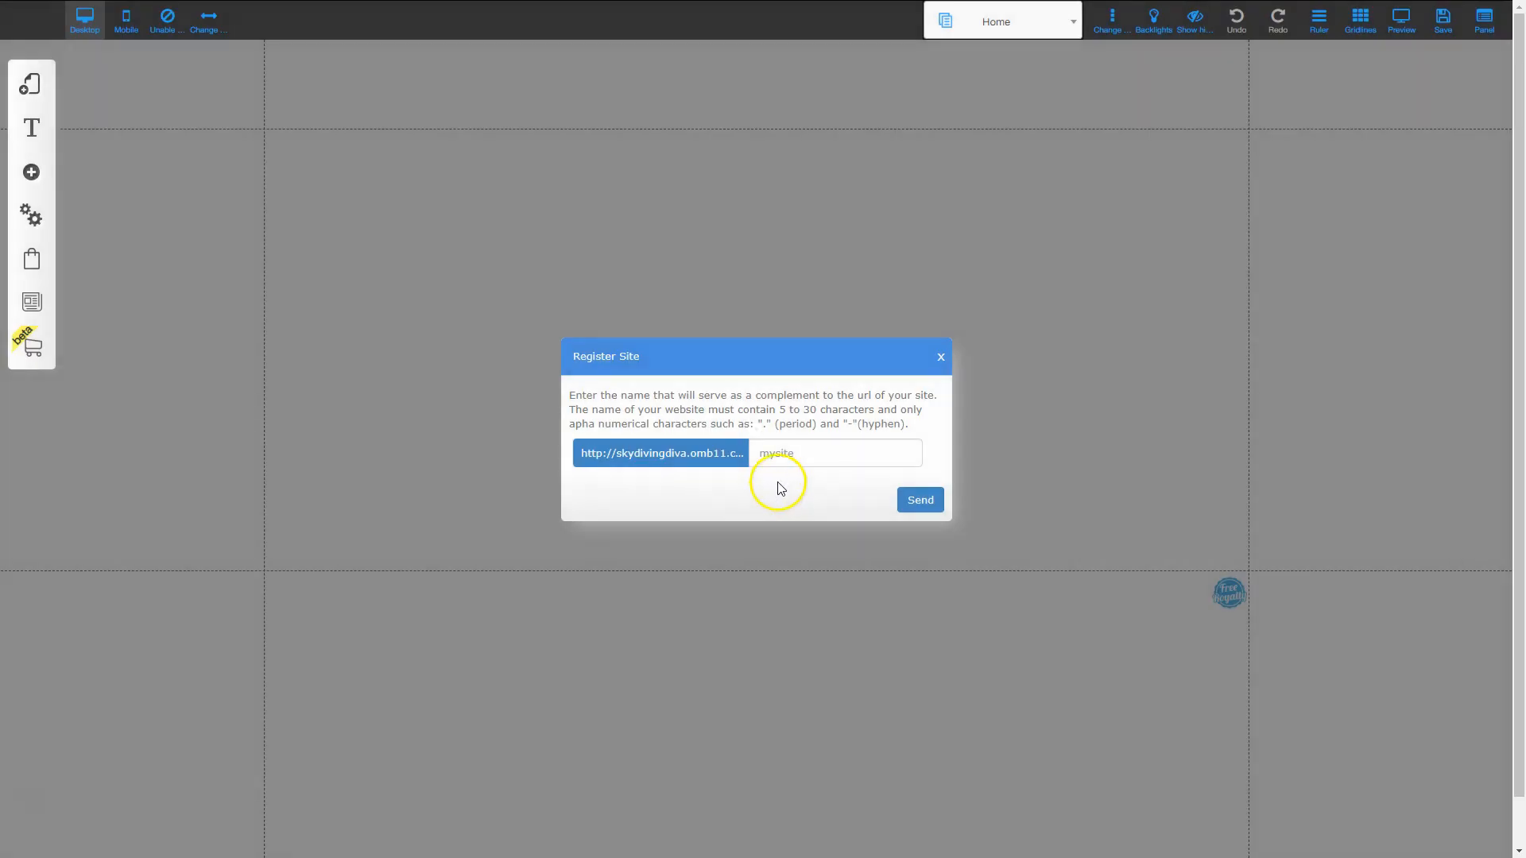
left_click(781, 453)
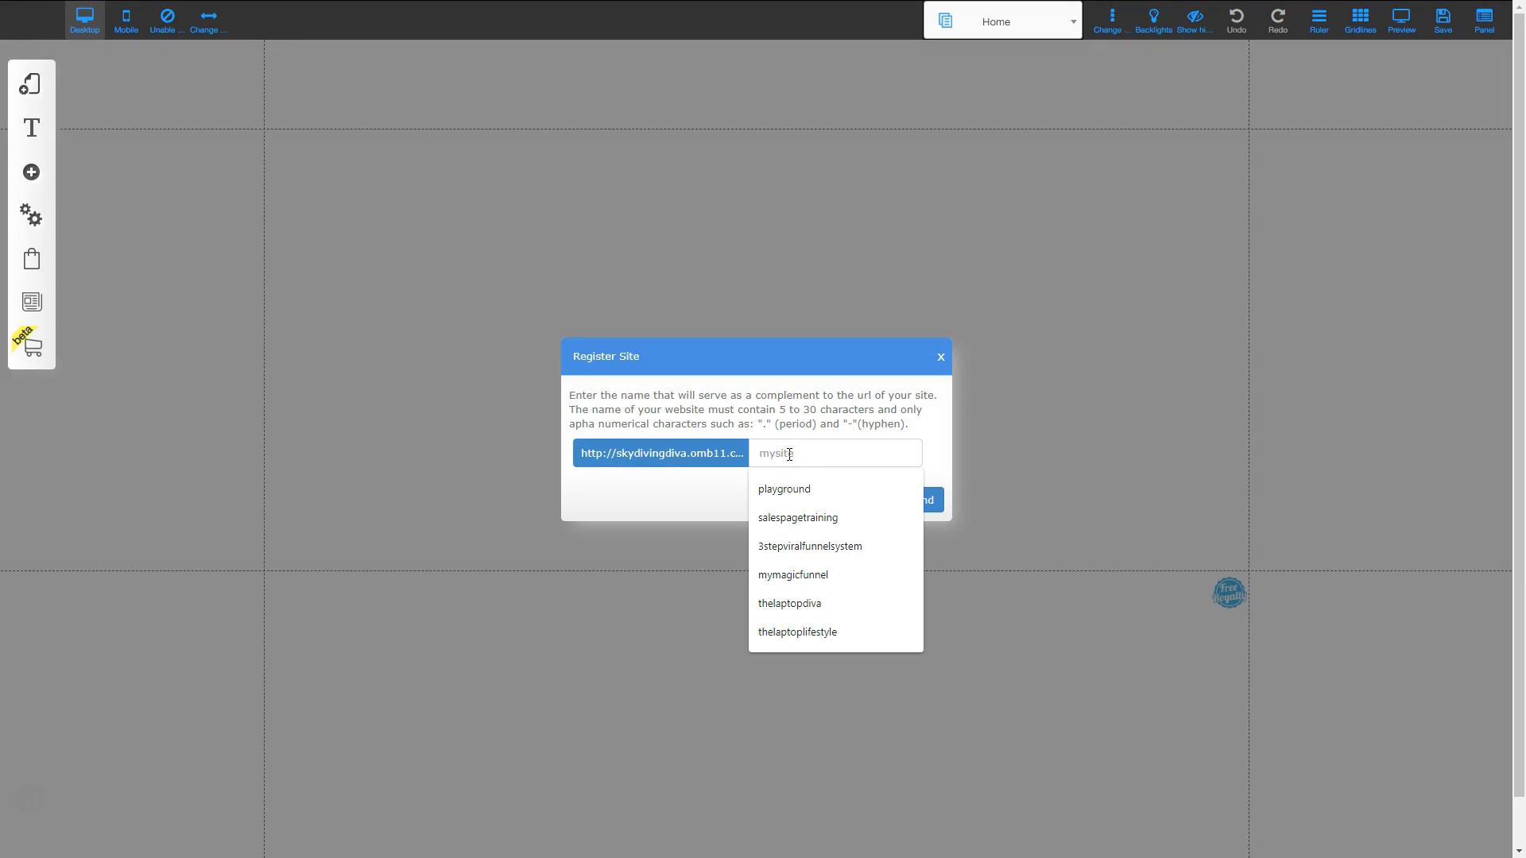
left_click(649, 620)
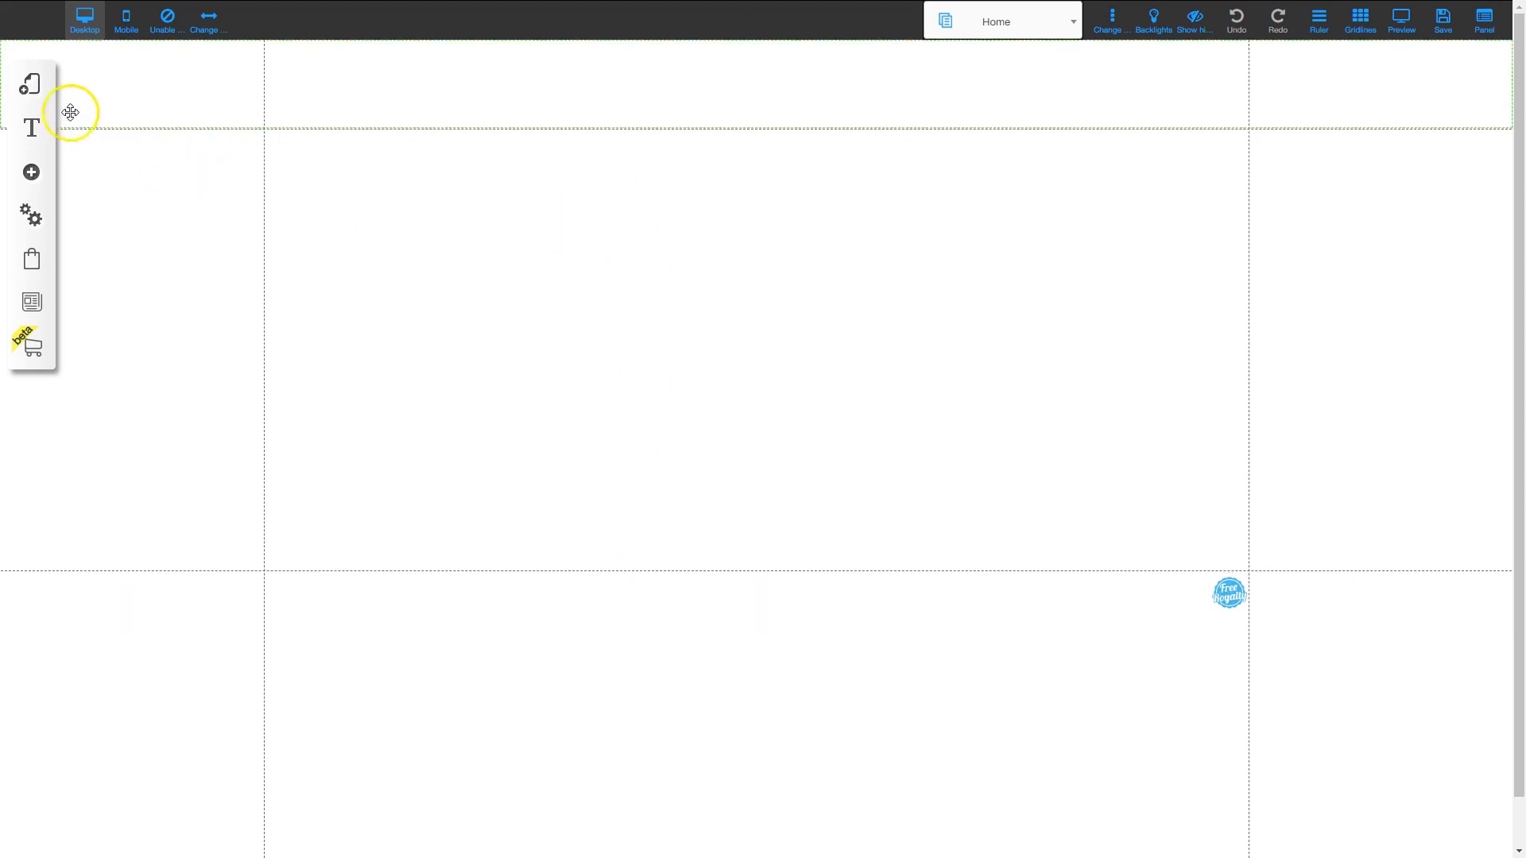
Change the default layout's title to "Unprotected" in its Settings and SEO and save it.
left_click(30, 84)
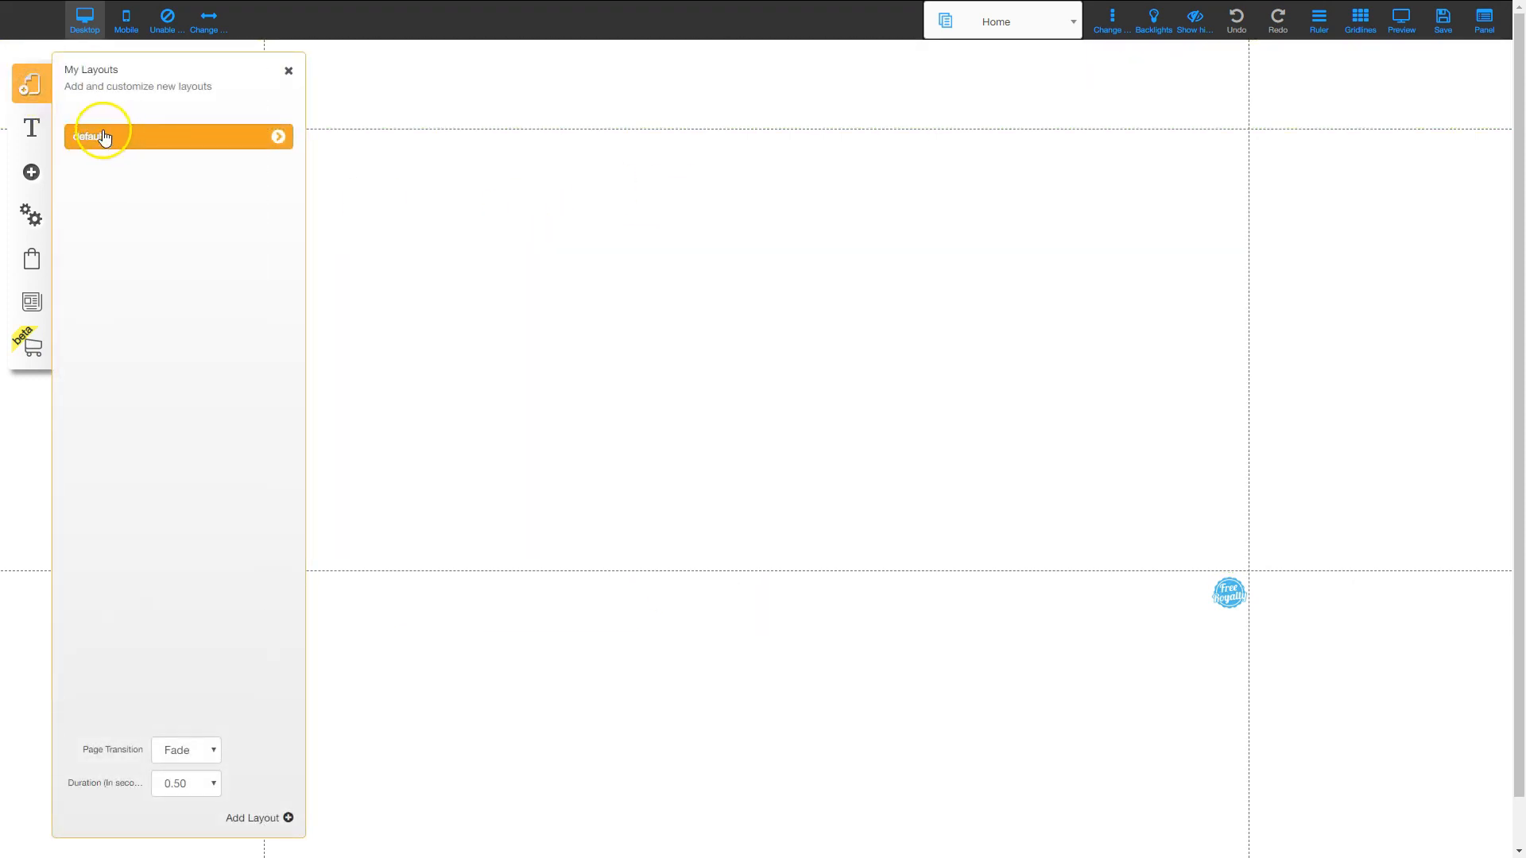
left_click(278, 137)
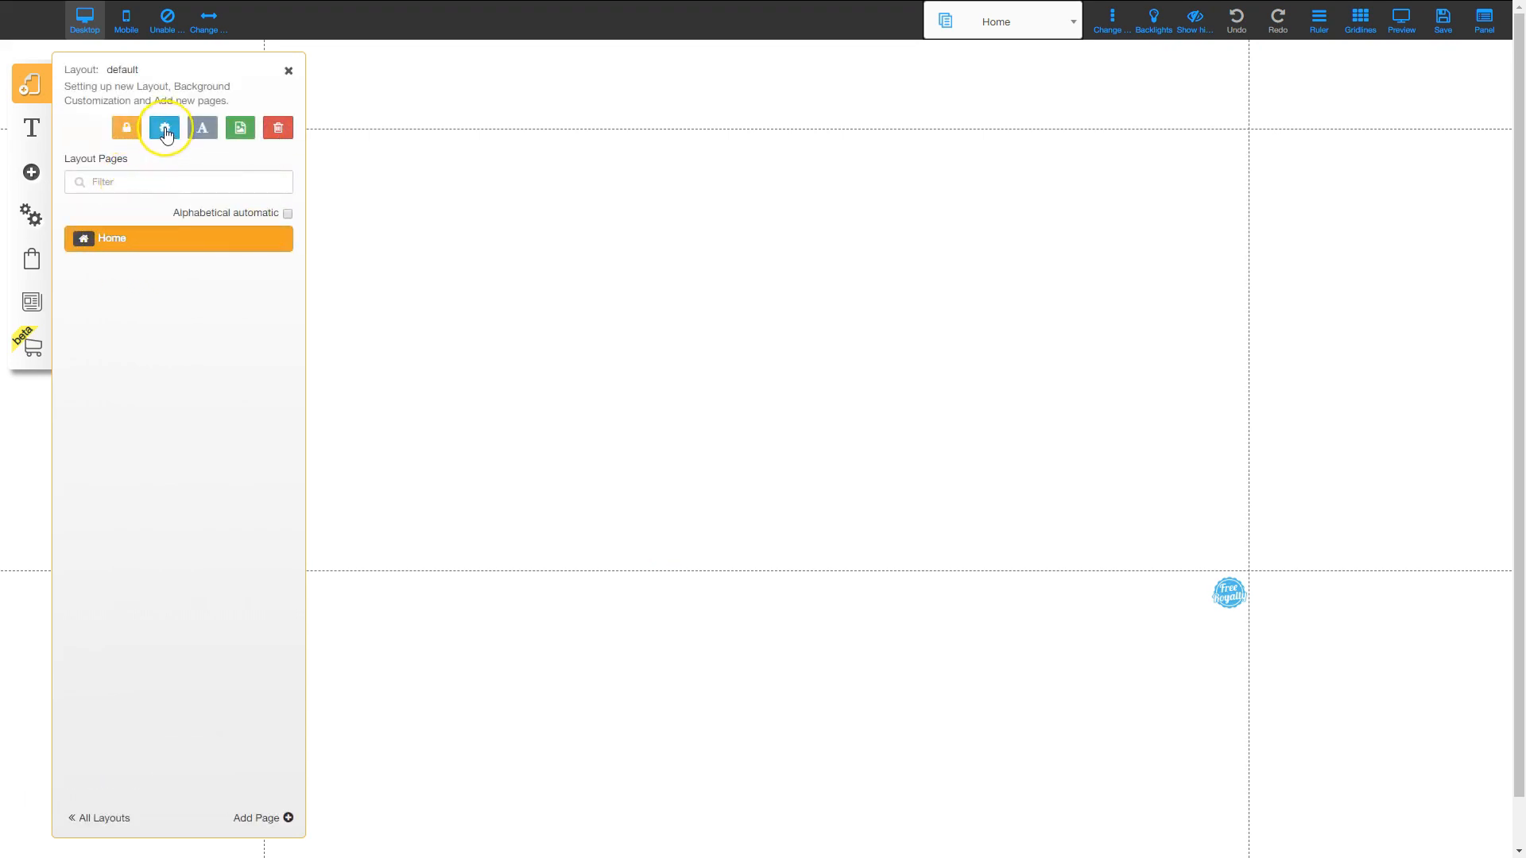
left_click(165, 133)
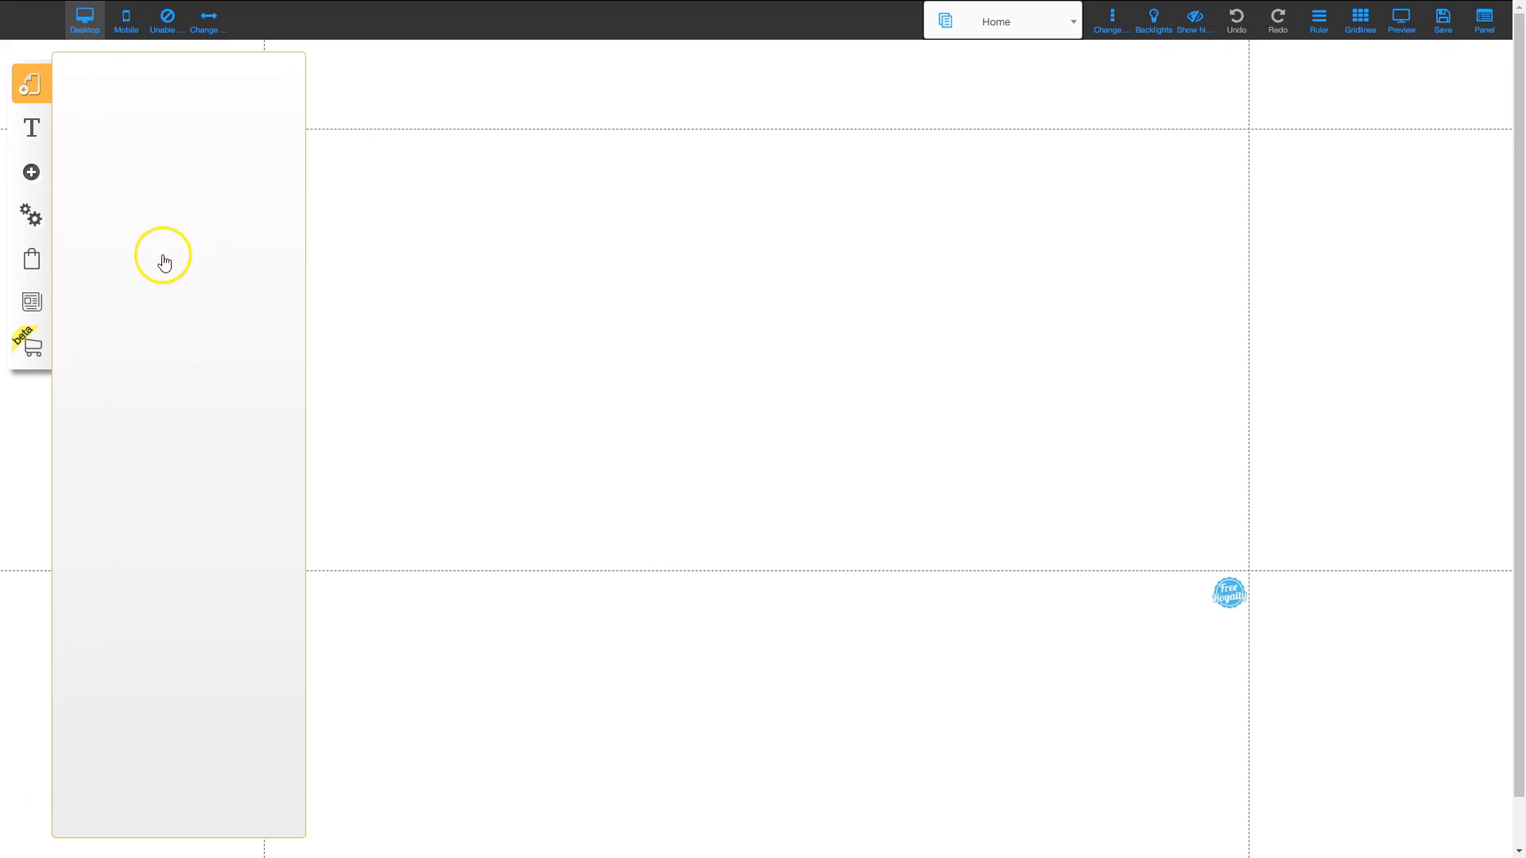
left_click_drag(139, 204, 74, 204)
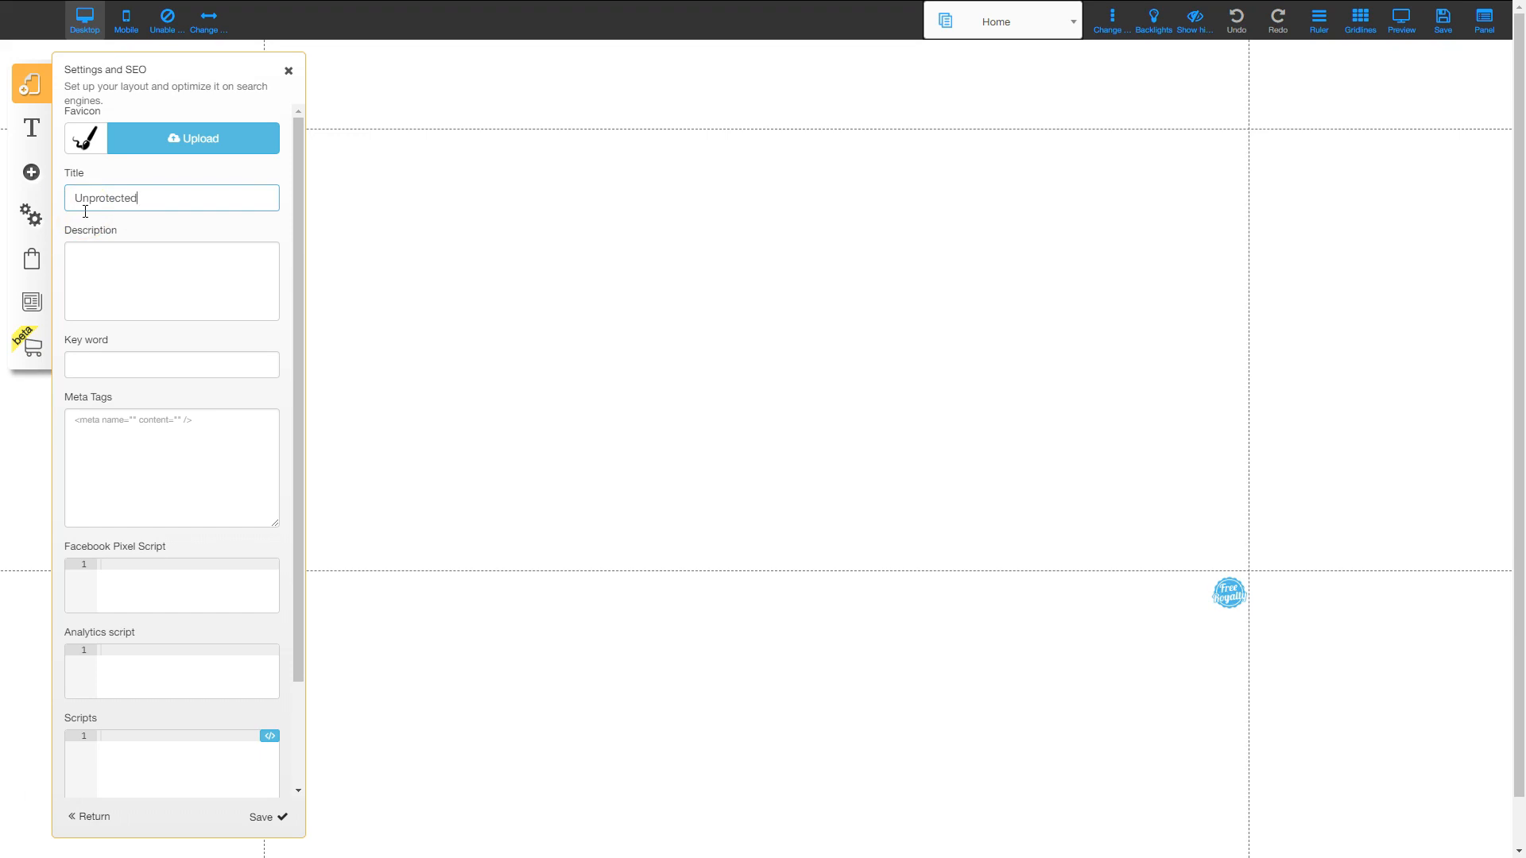
left_click(253, 818)
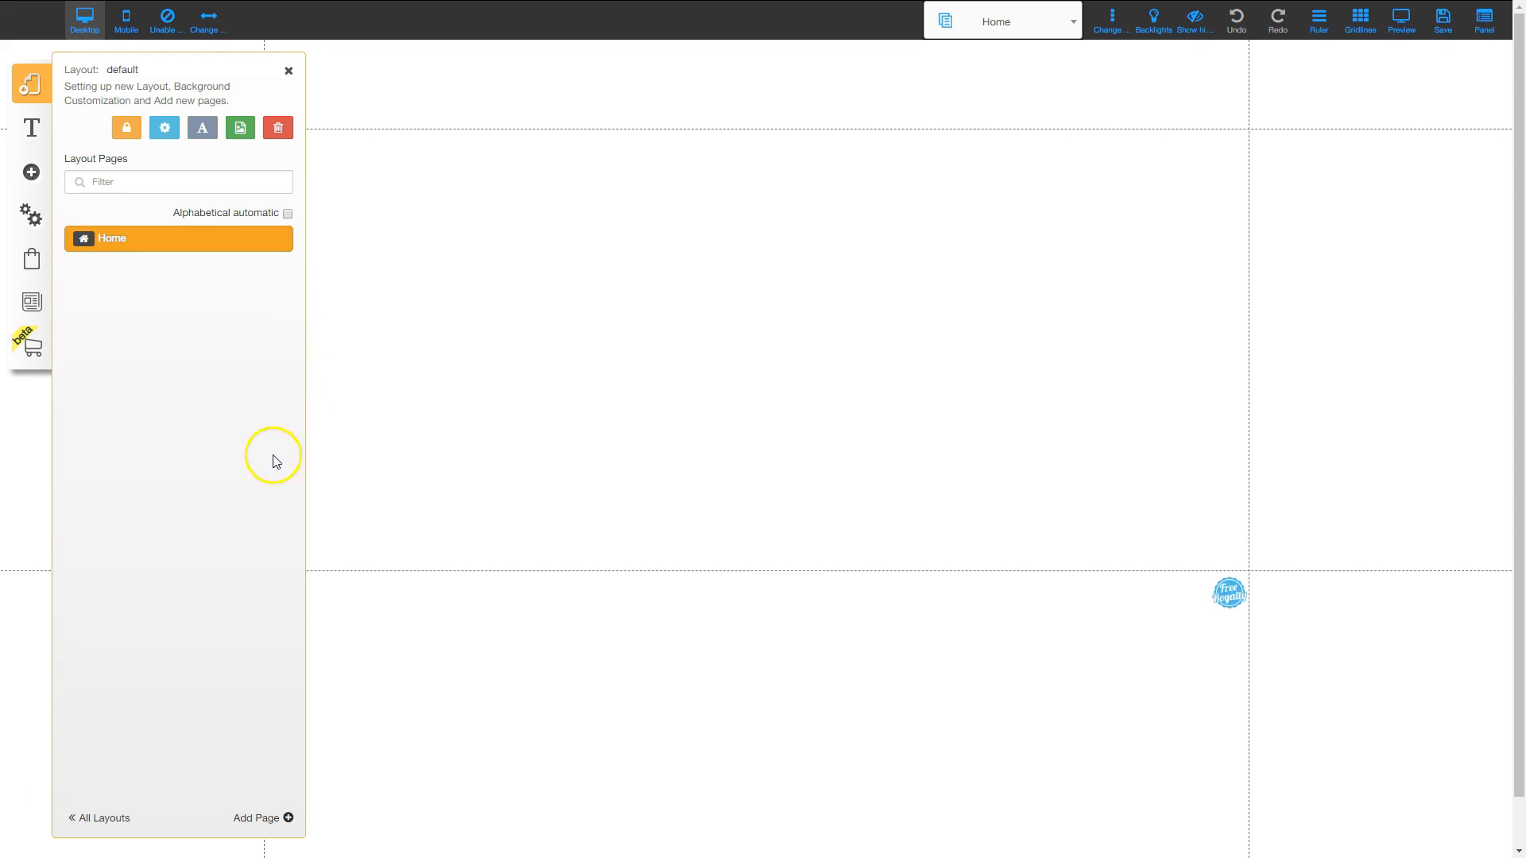
Add a second layout from the Blank Page category with the layout name "Protected Area".
left_click(98, 820)
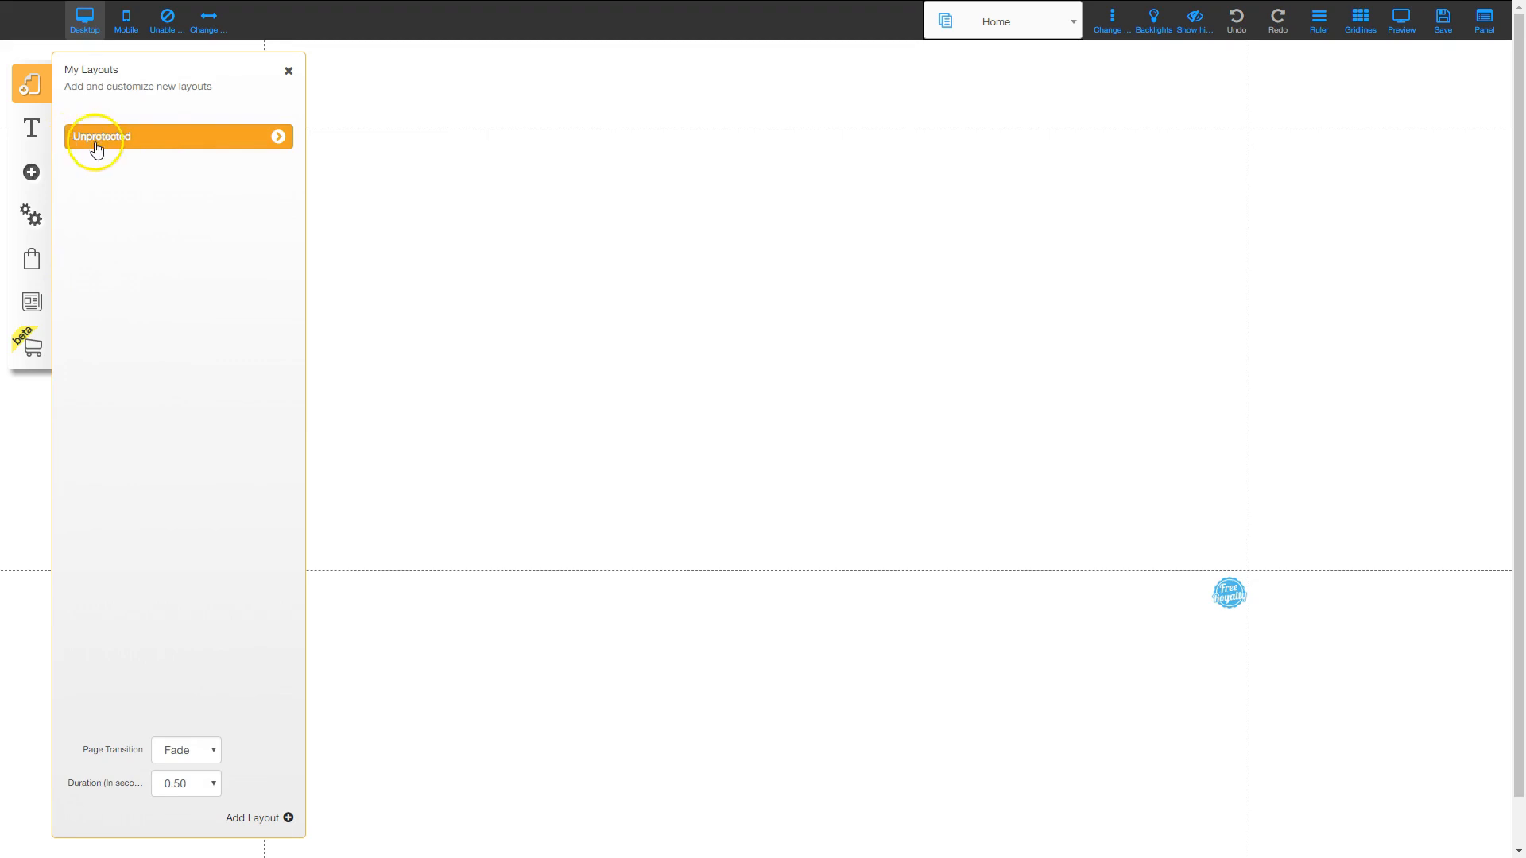
left_click(243, 825)
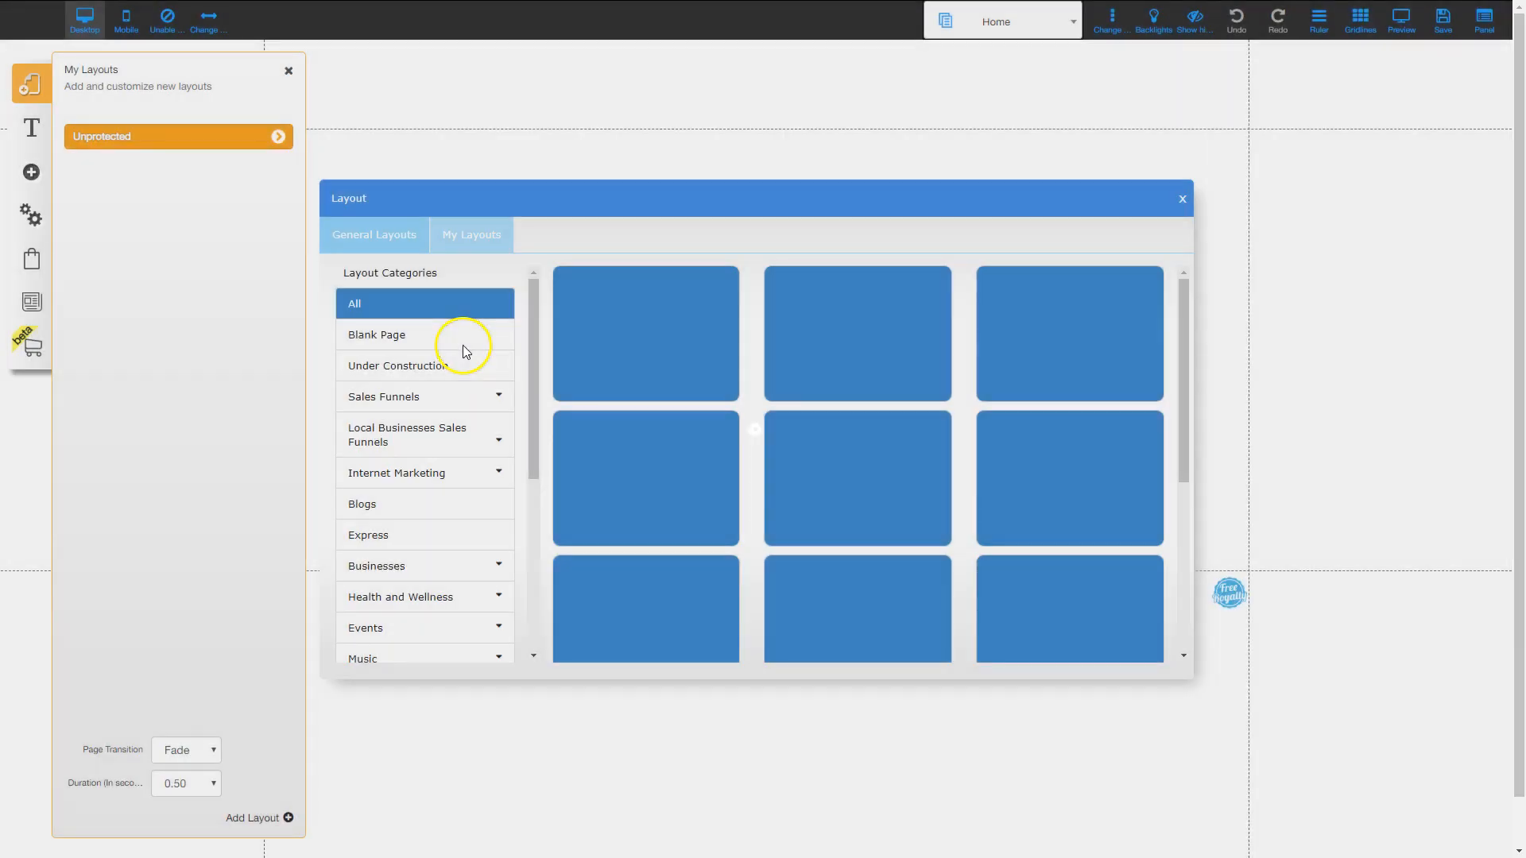
left_click(397, 335)
mouse_move(623, 385)
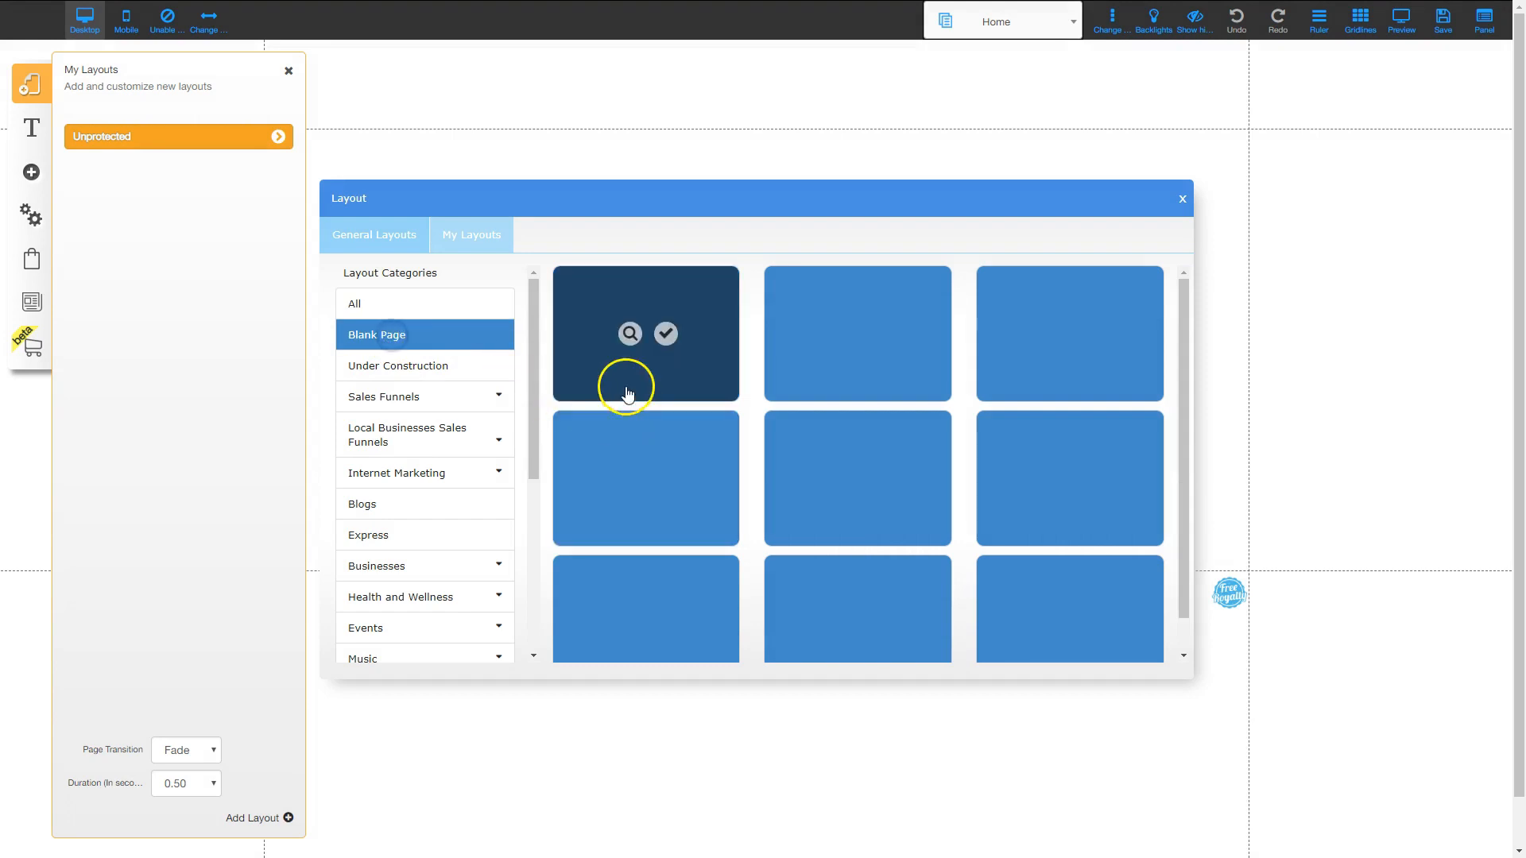
left_click(588, 355)
left_click(615, 598)
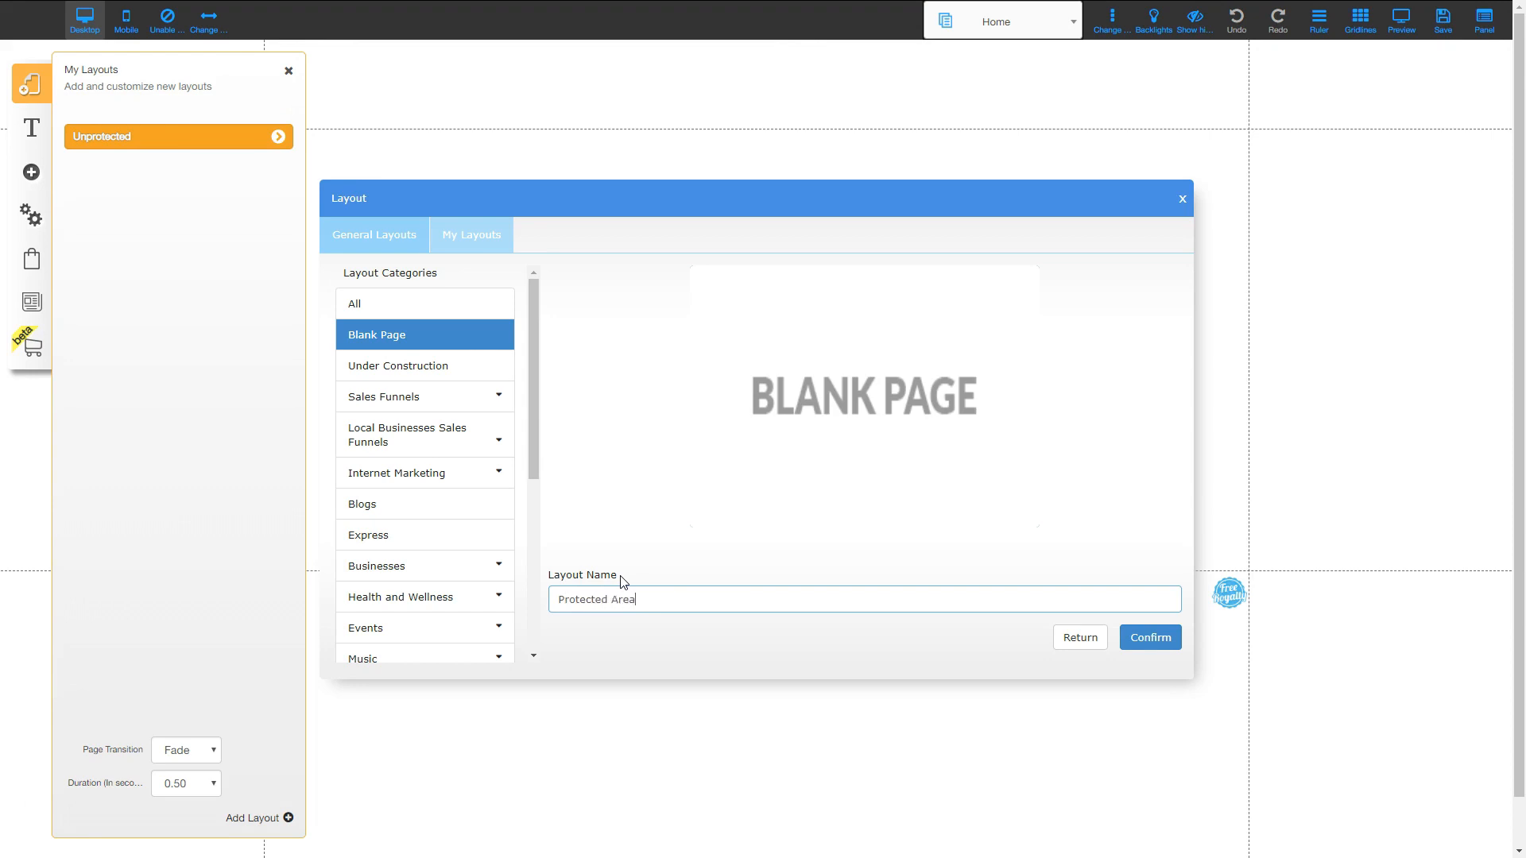
left_click(1151, 634)
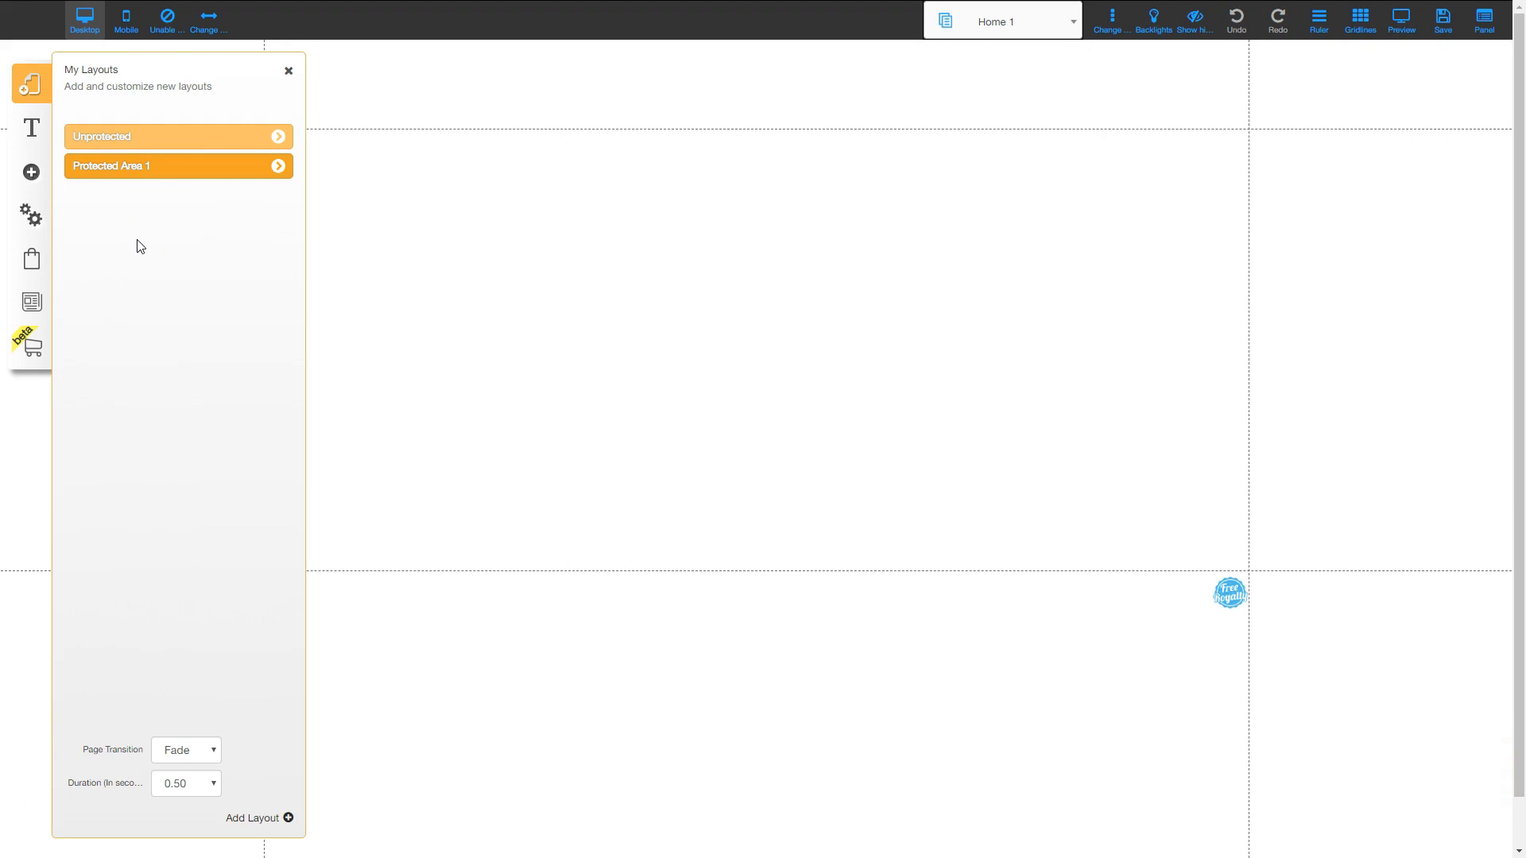
left_click(288, 70)
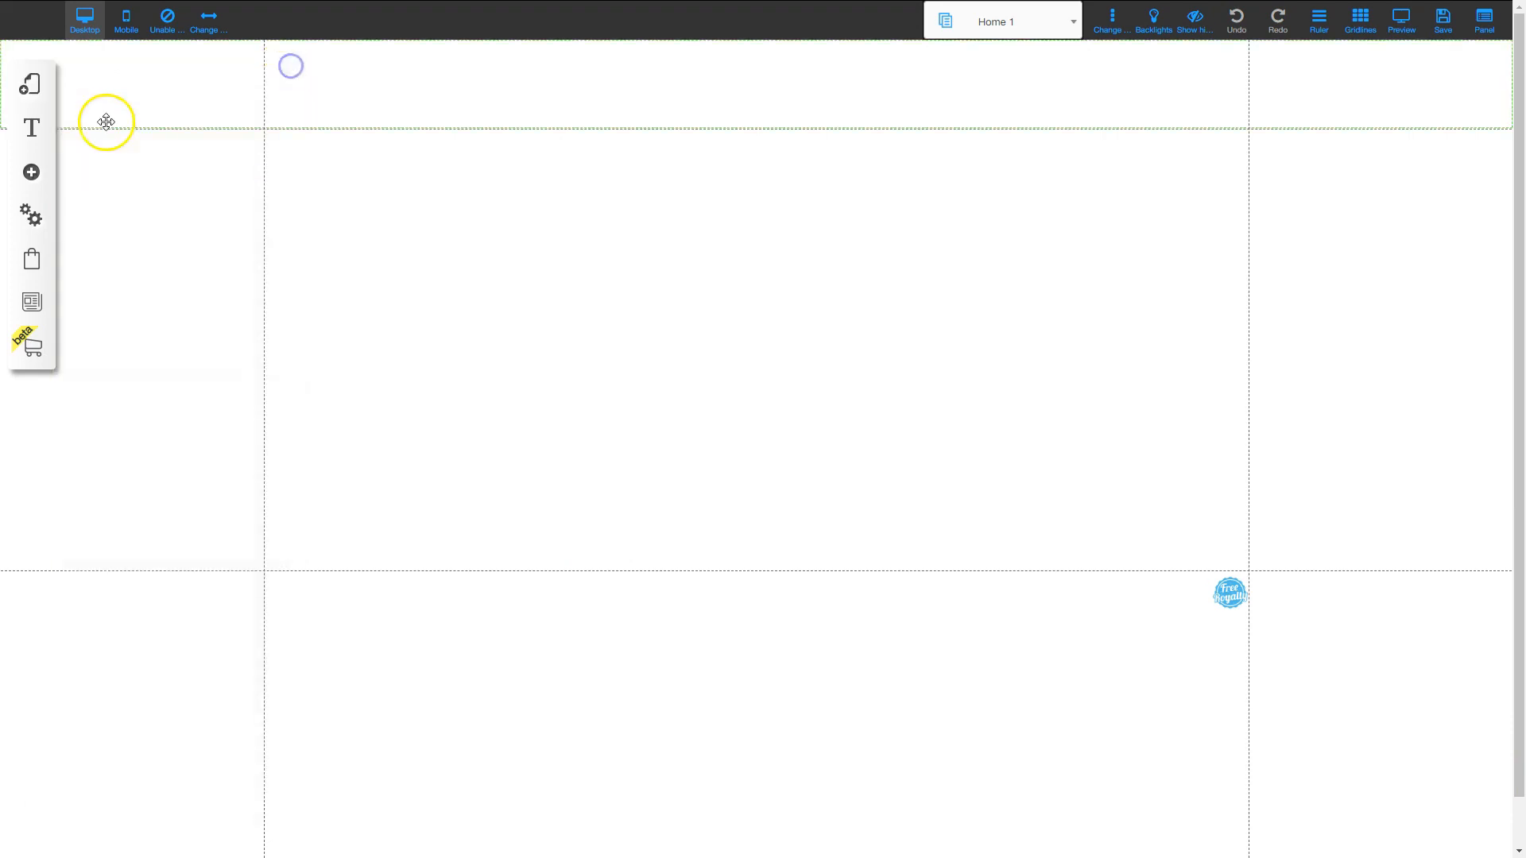
Add a text title reading "Home Page" near the top of the Home page's main area.
left_click(32, 173)
left_click(112, 166)
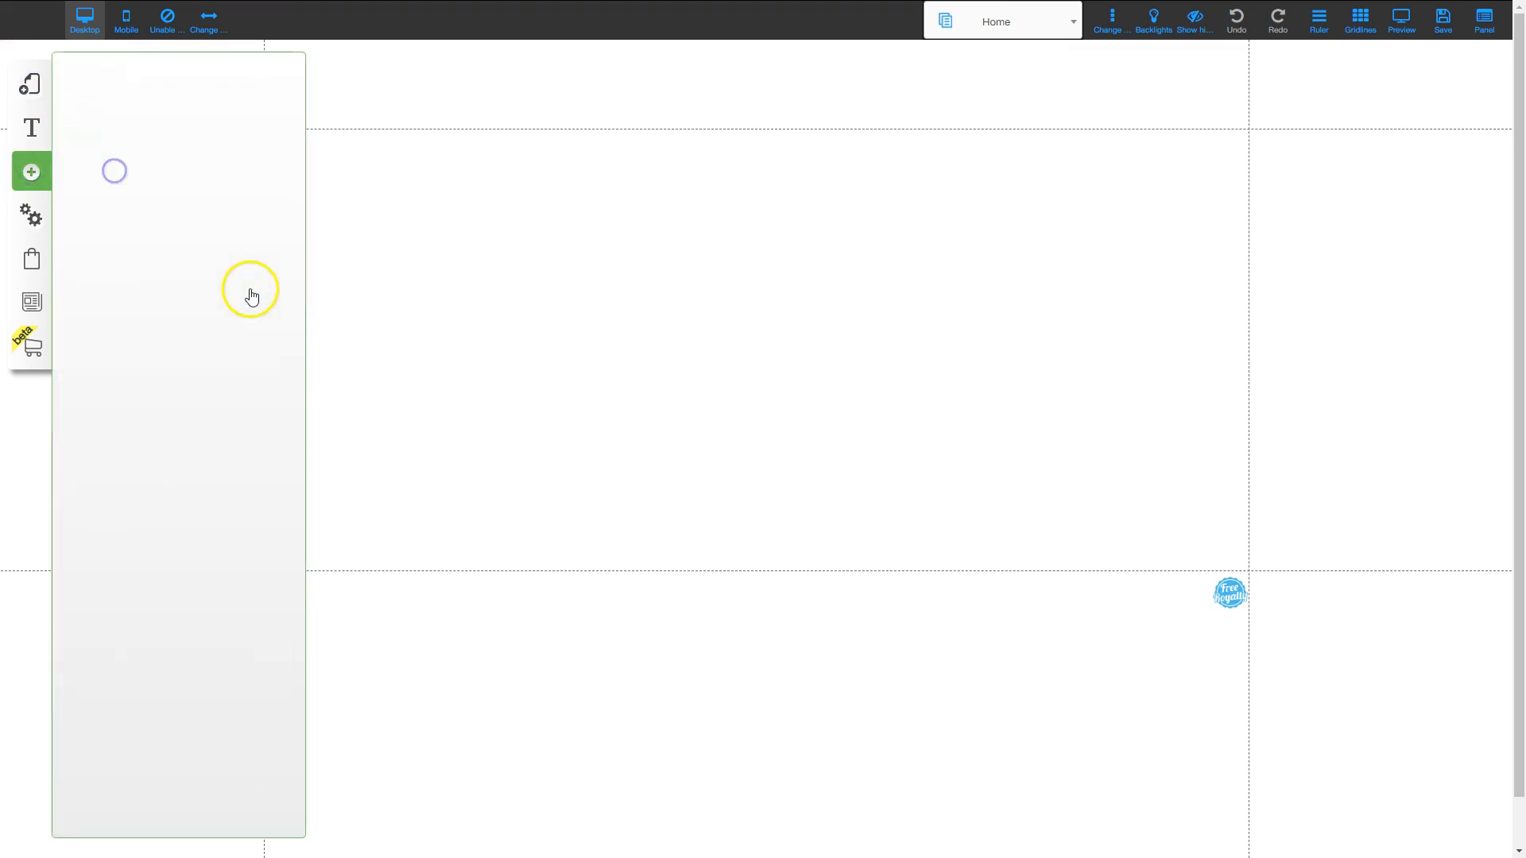
left_click(183, 156)
left_click_drag(650, 344, 639, 221)
double_click(677, 230)
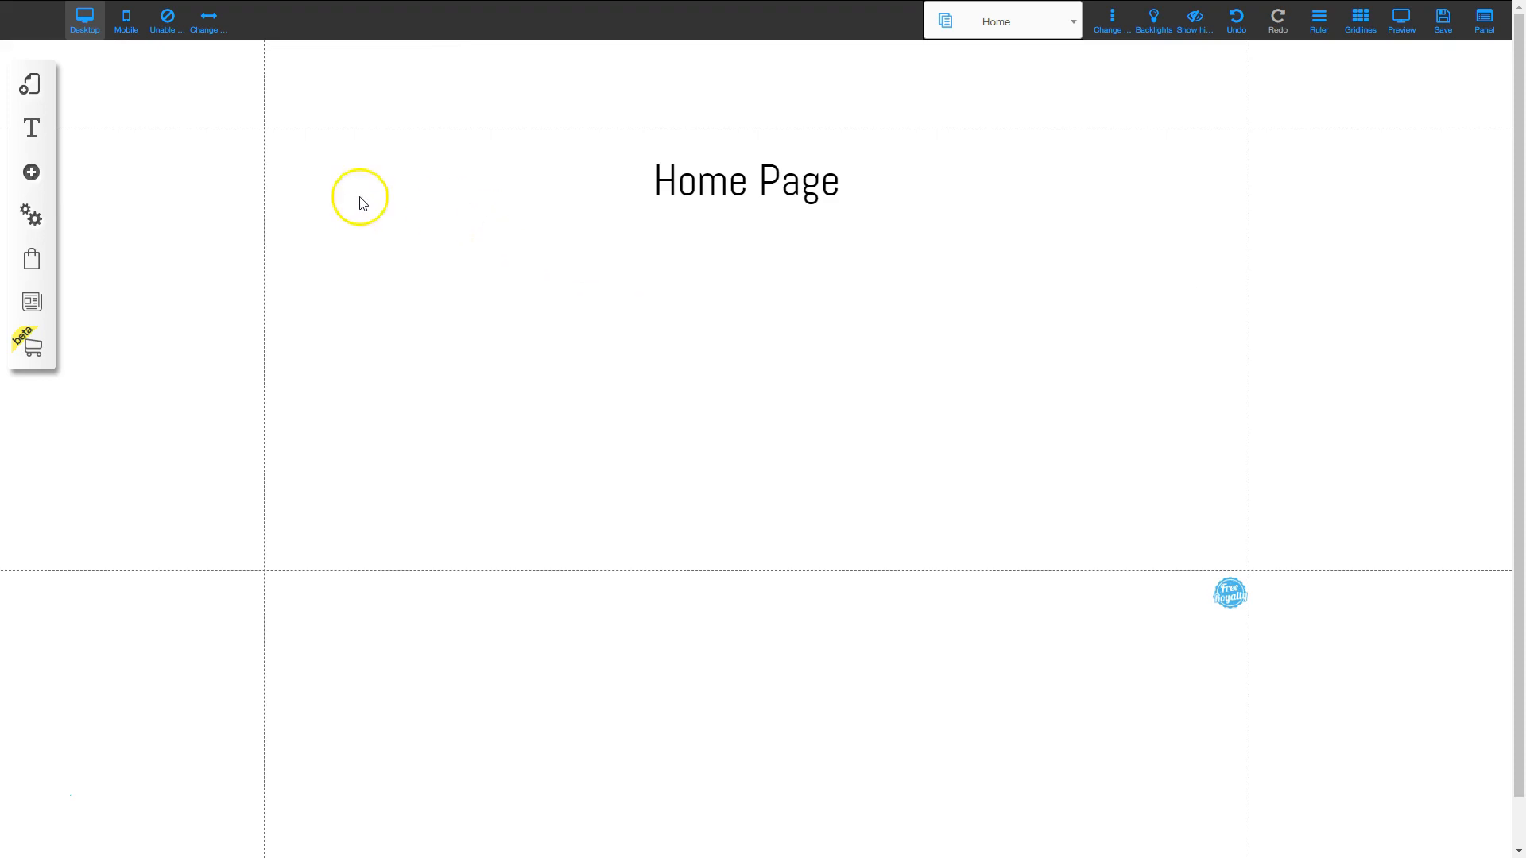
Place a Login - Register button at the right of the Home page's header and stop the root-element alert from showing again.
left_click(31, 171)
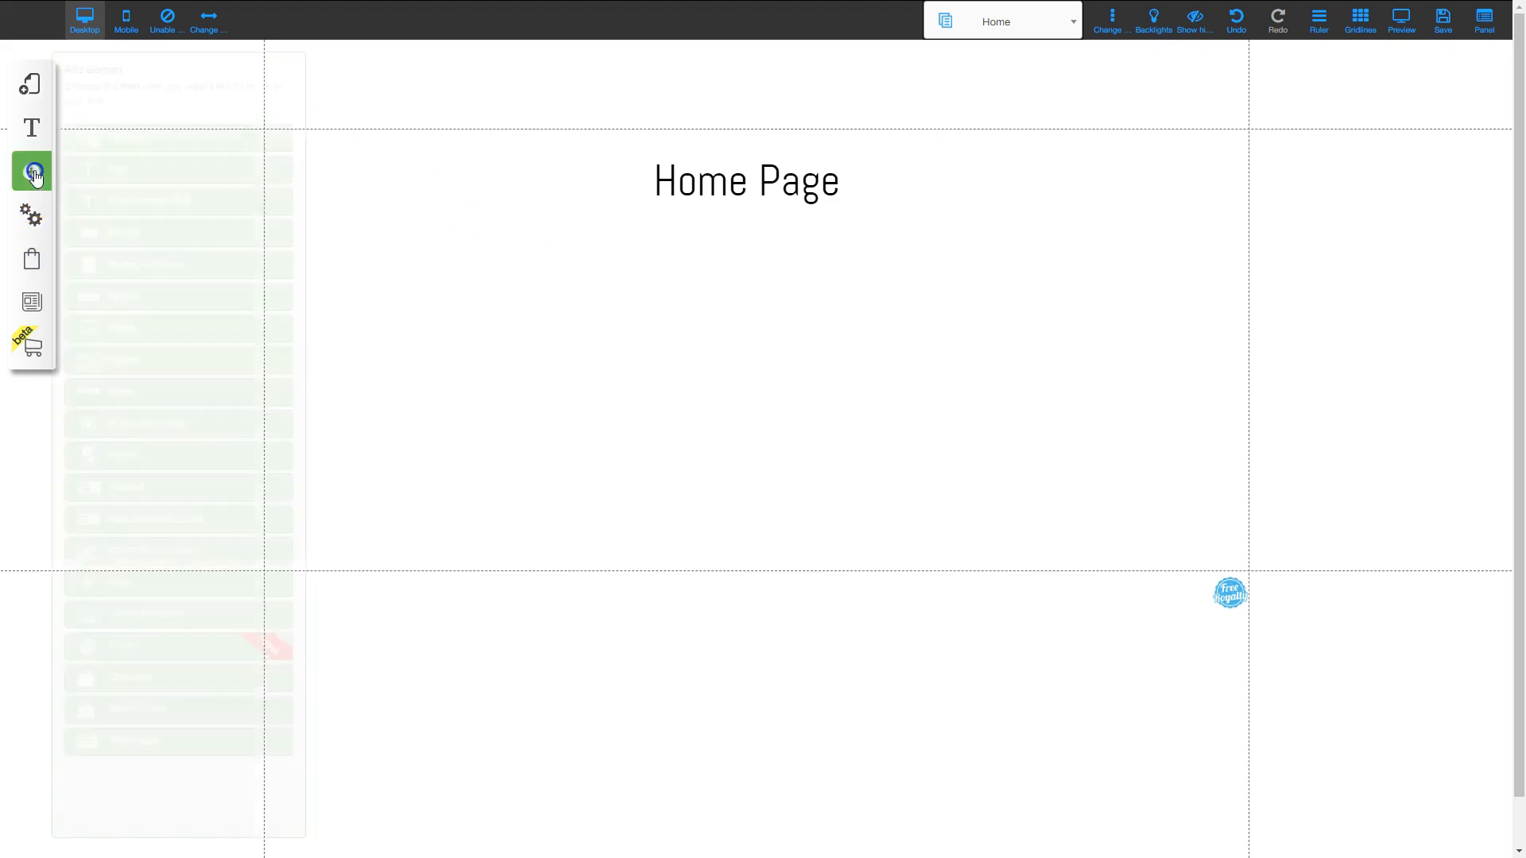
left_click(127, 298)
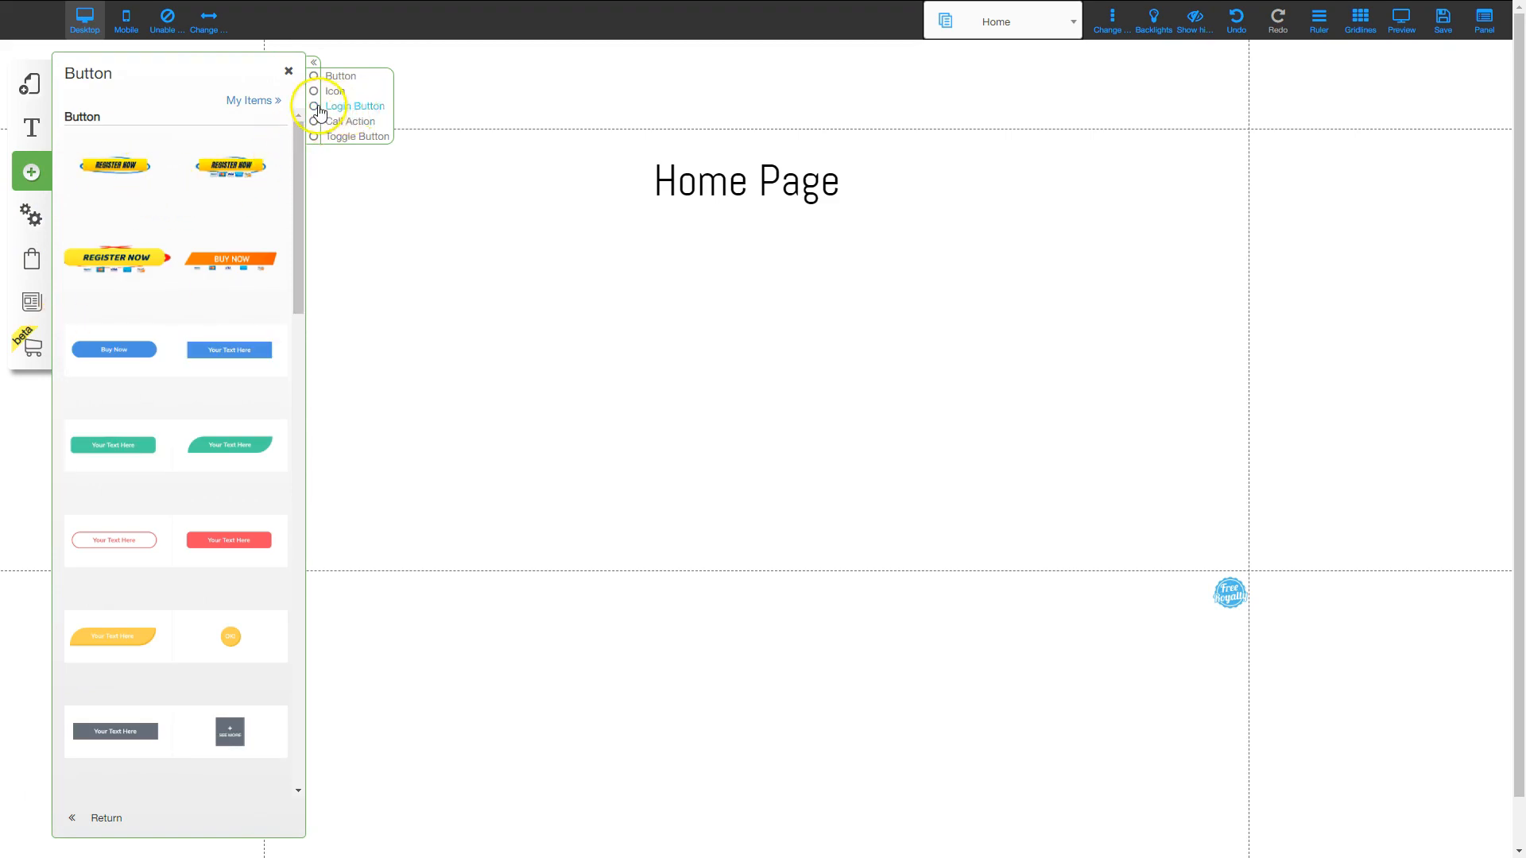
left_click(352, 106)
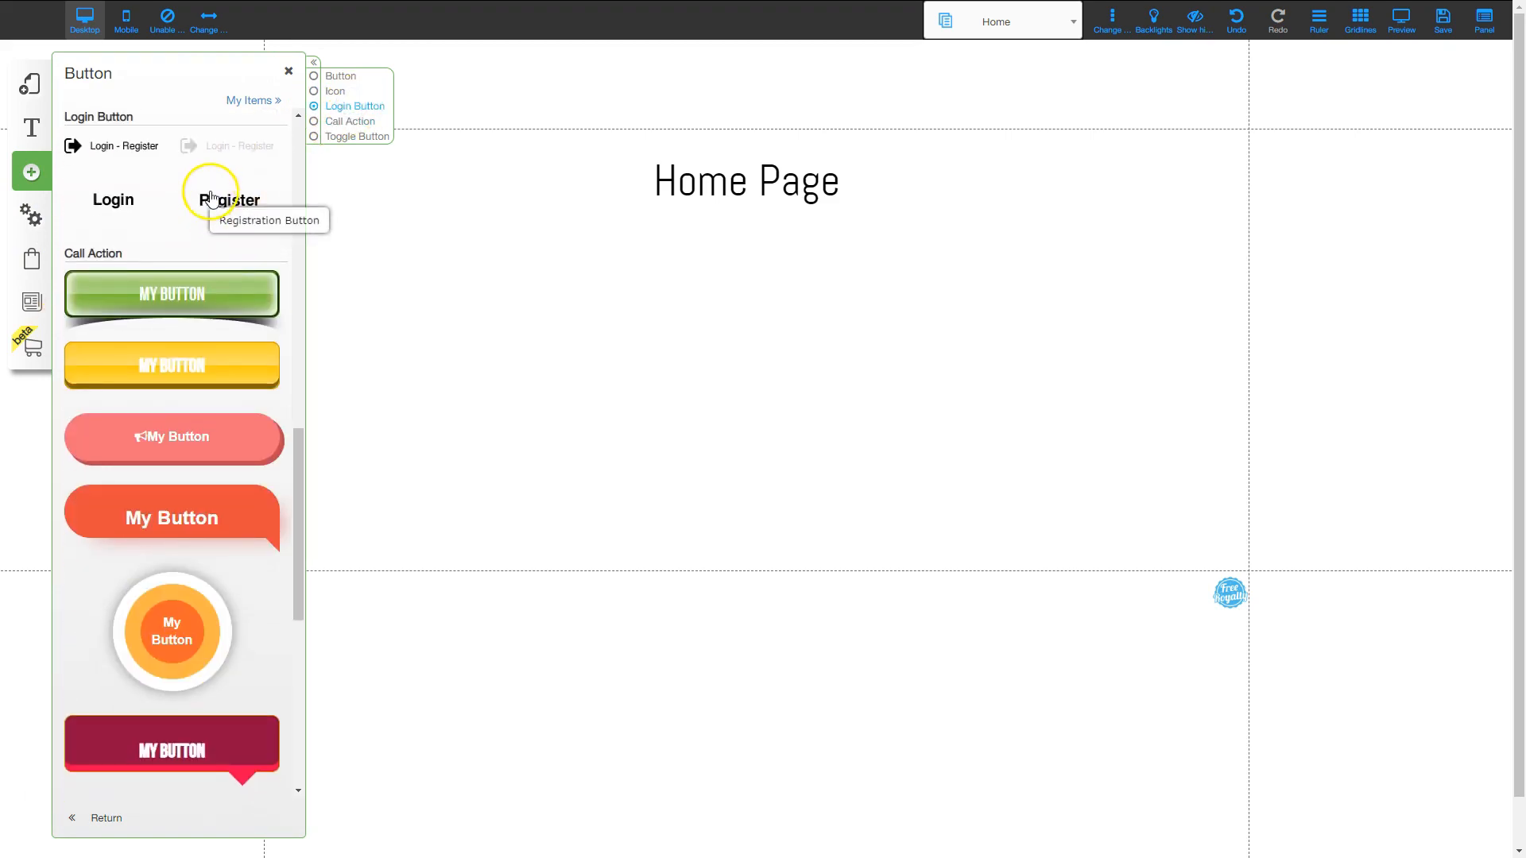
left_click_drag(109, 154, 1183, 102)
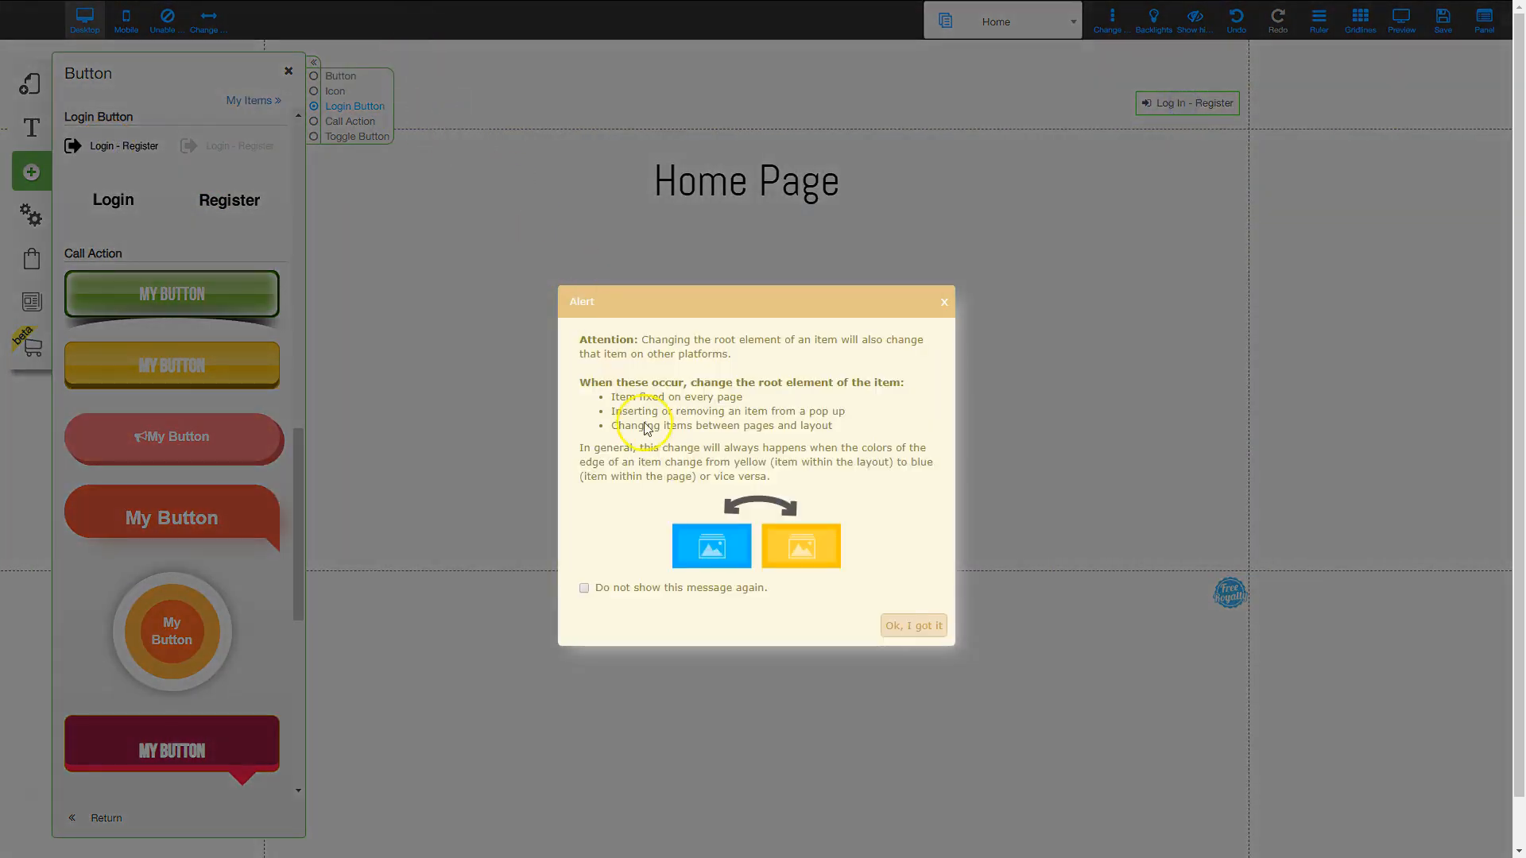
left_click(586, 589)
left_click(914, 625)
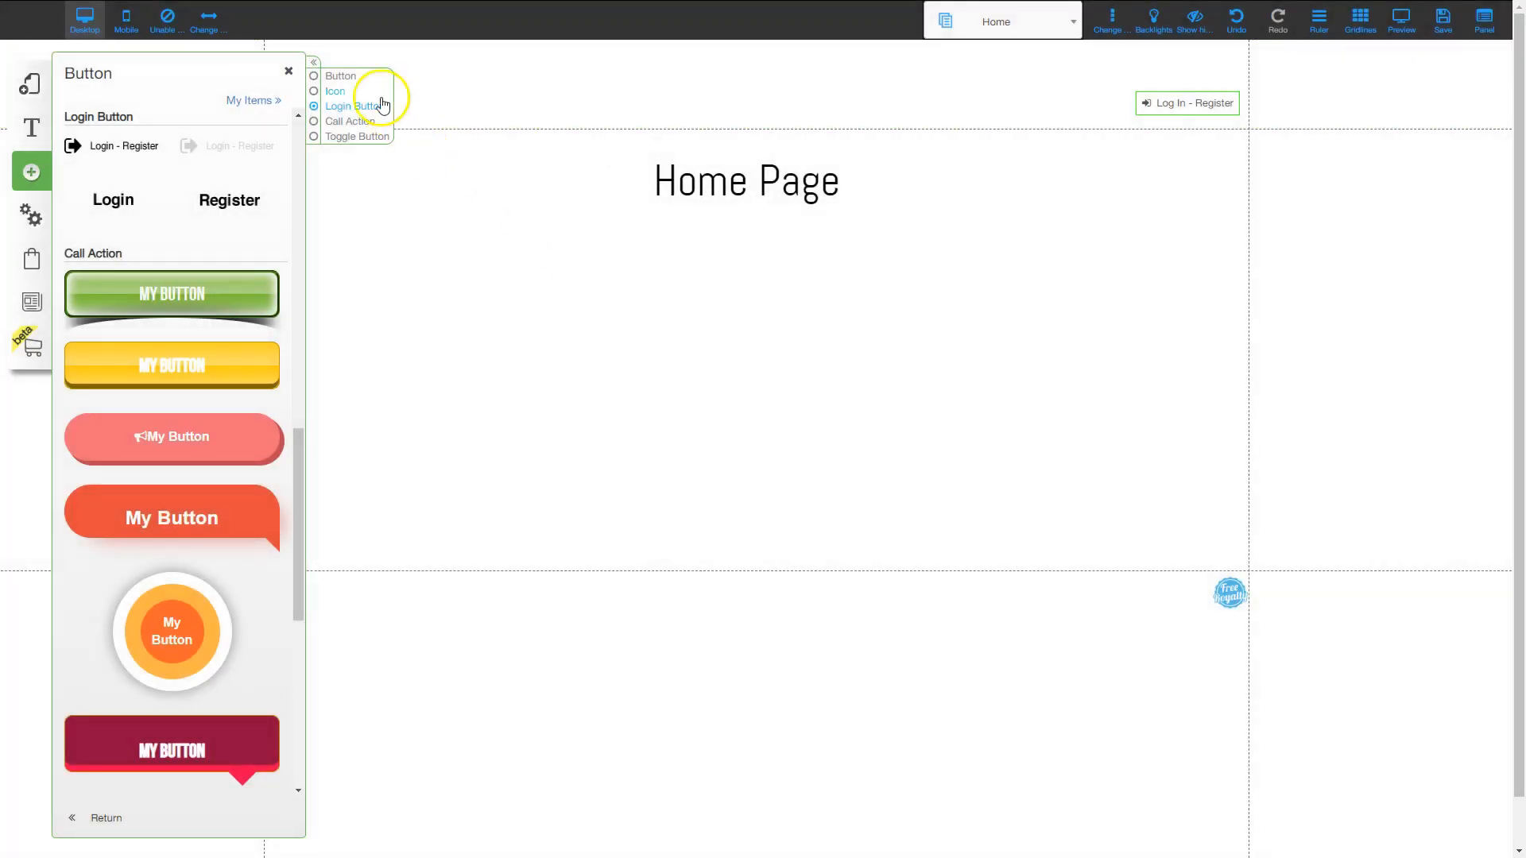
left_click(288, 70)
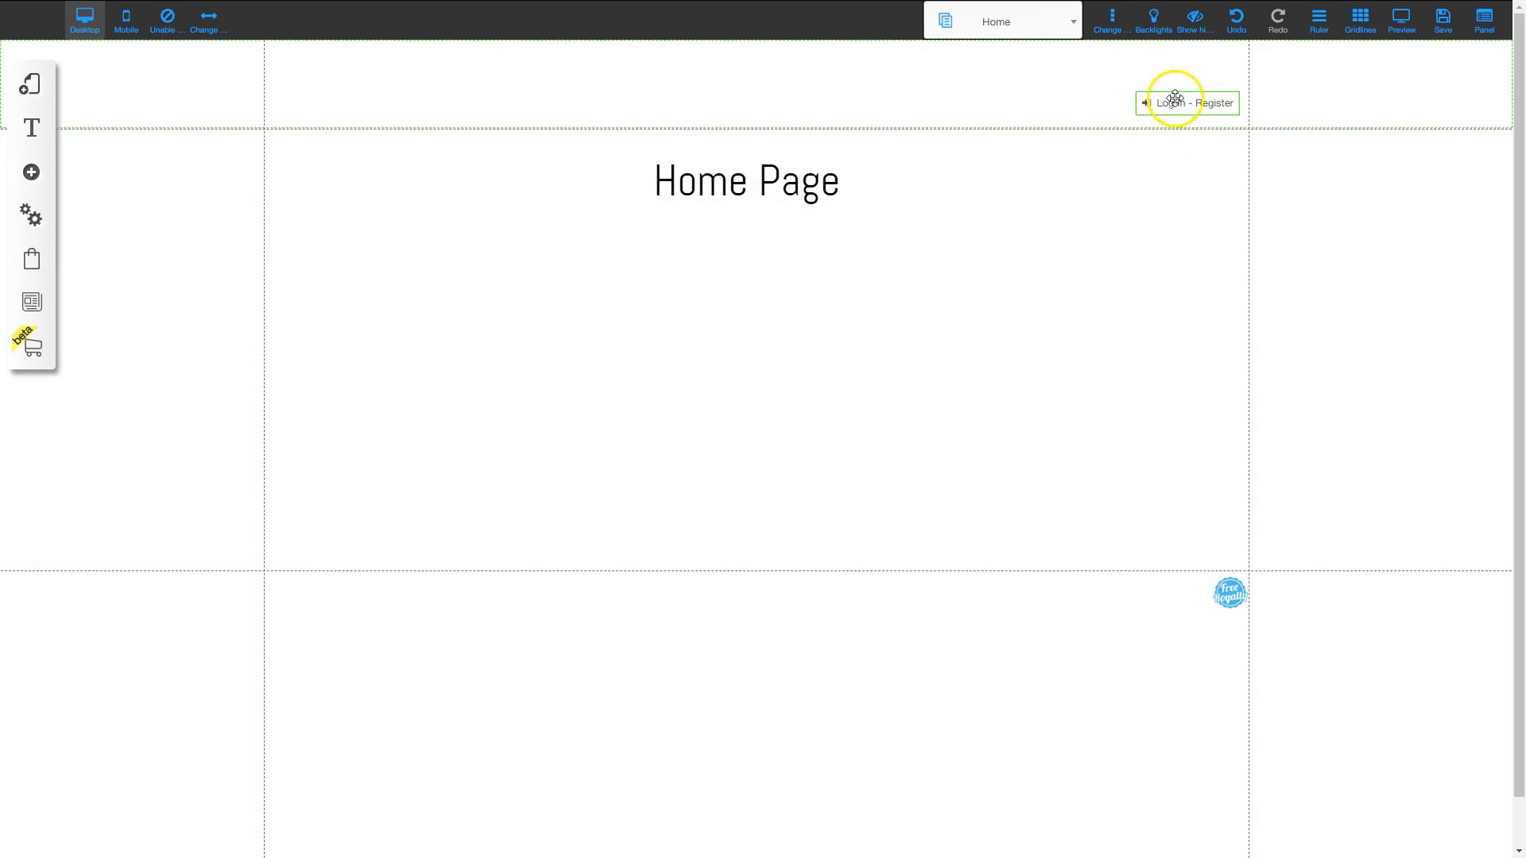
Set the login button's action after login to link to the page Home 1, opening in the same tab.
left_click(1174, 98)
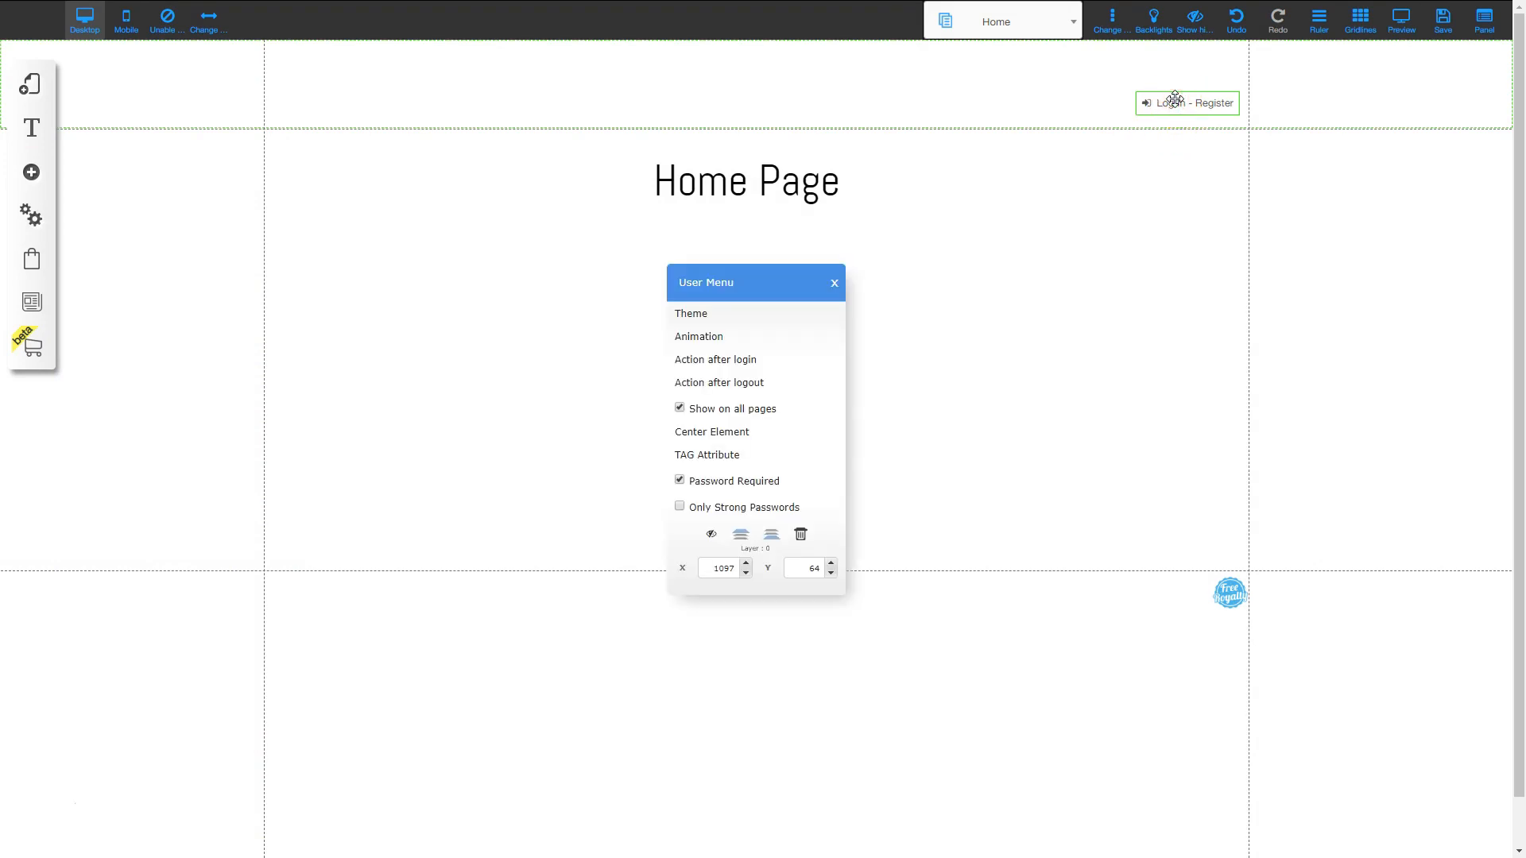
left_click(708, 362)
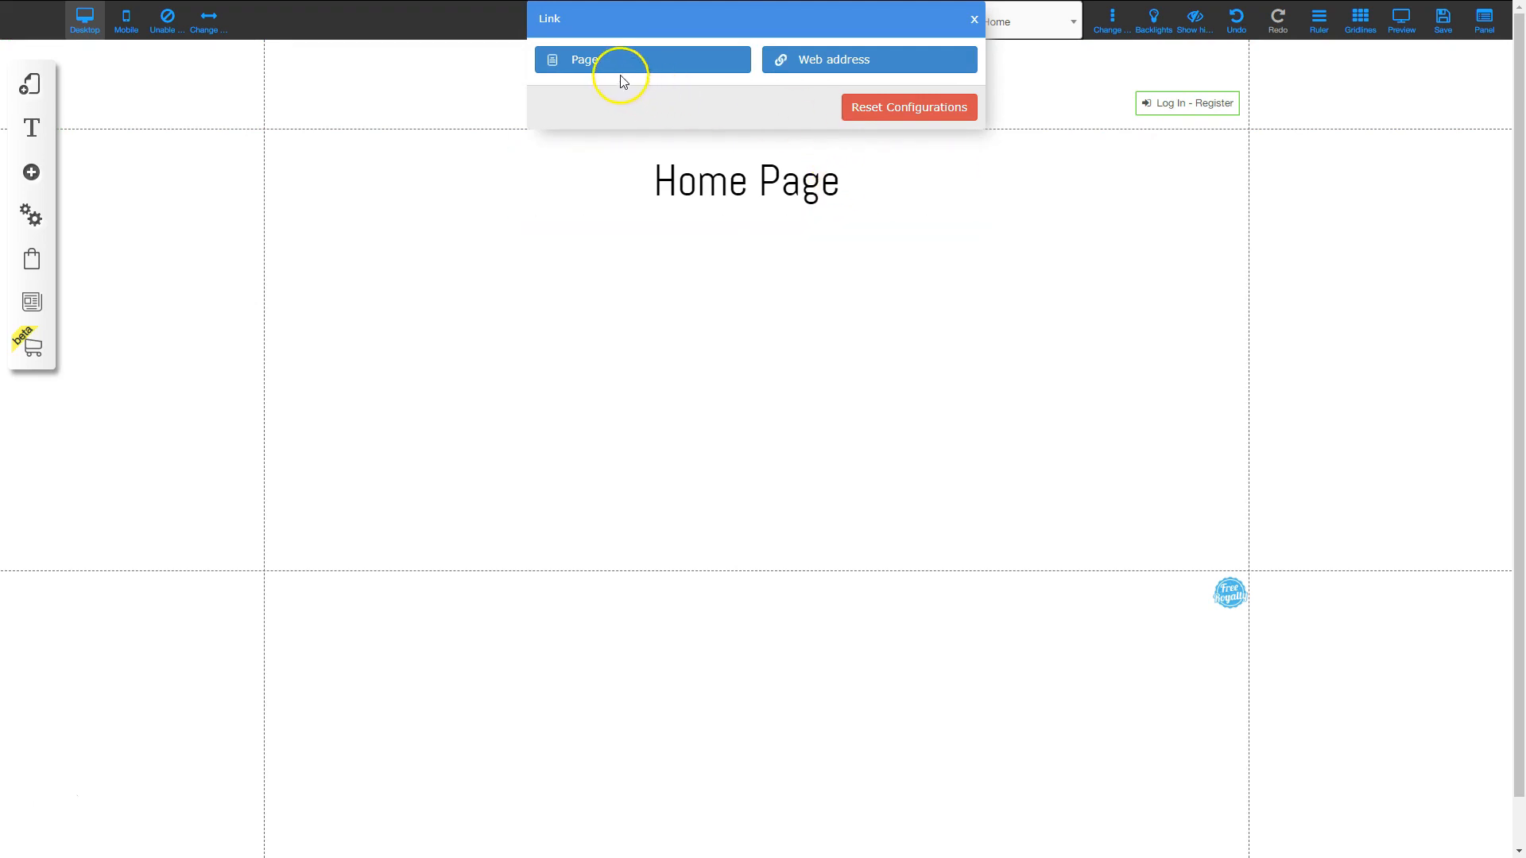
left_click(580, 60)
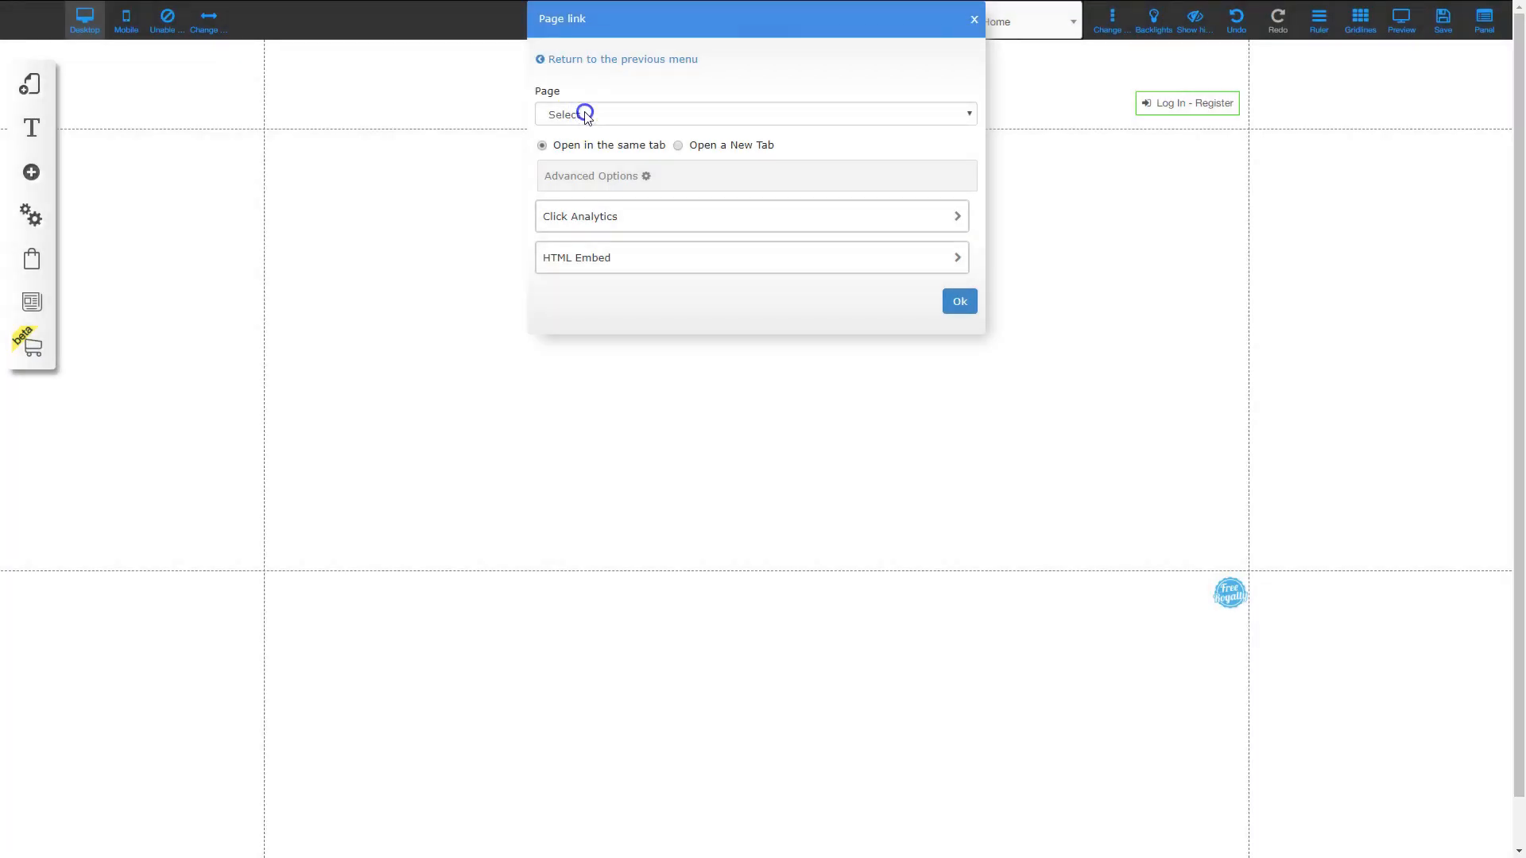
left_click(586, 115)
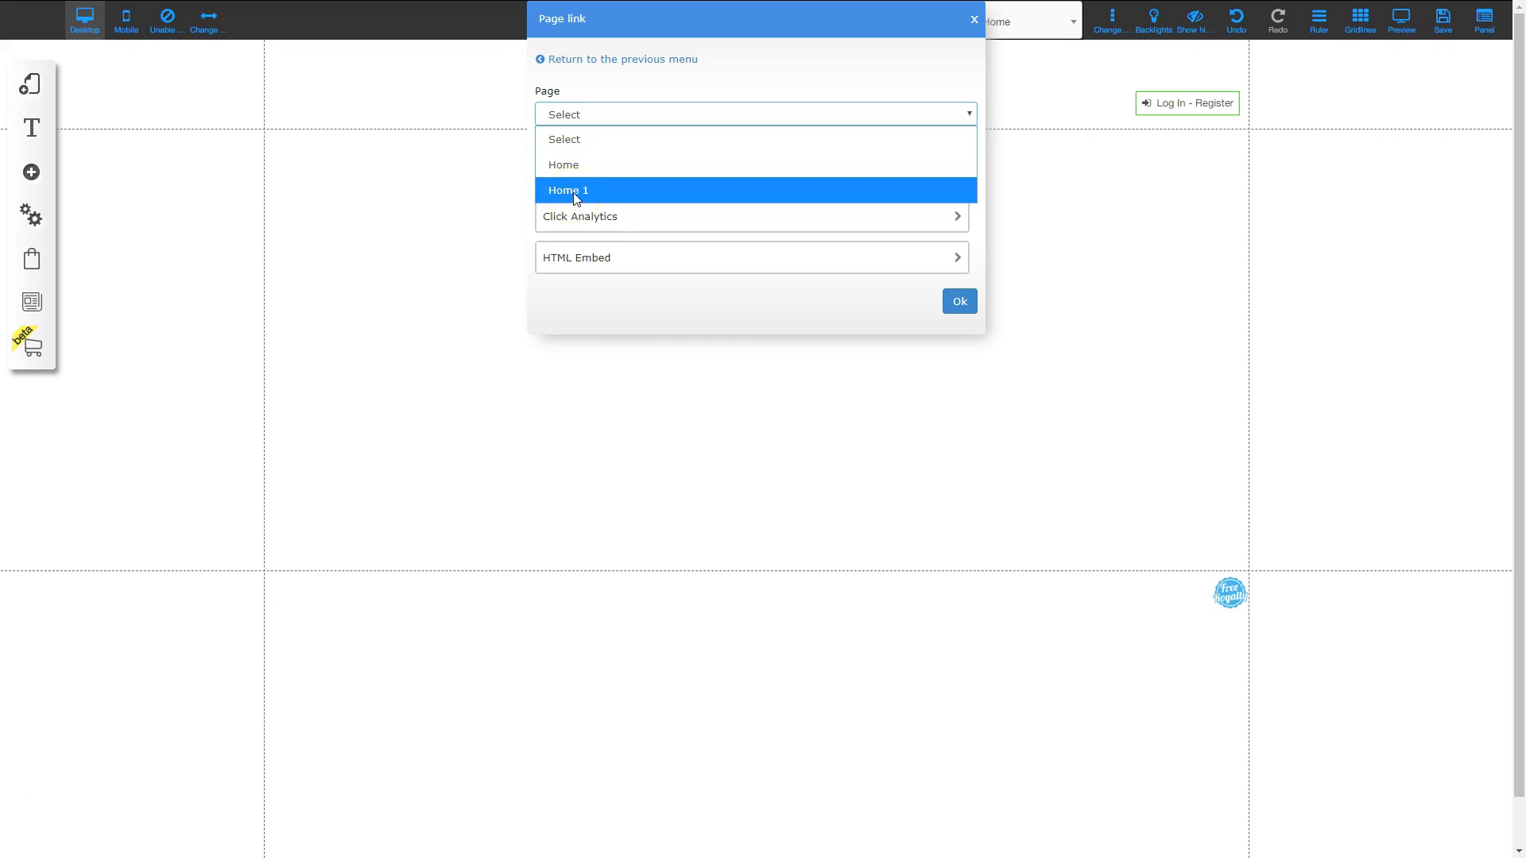
left_click(574, 194)
left_click(958, 300)
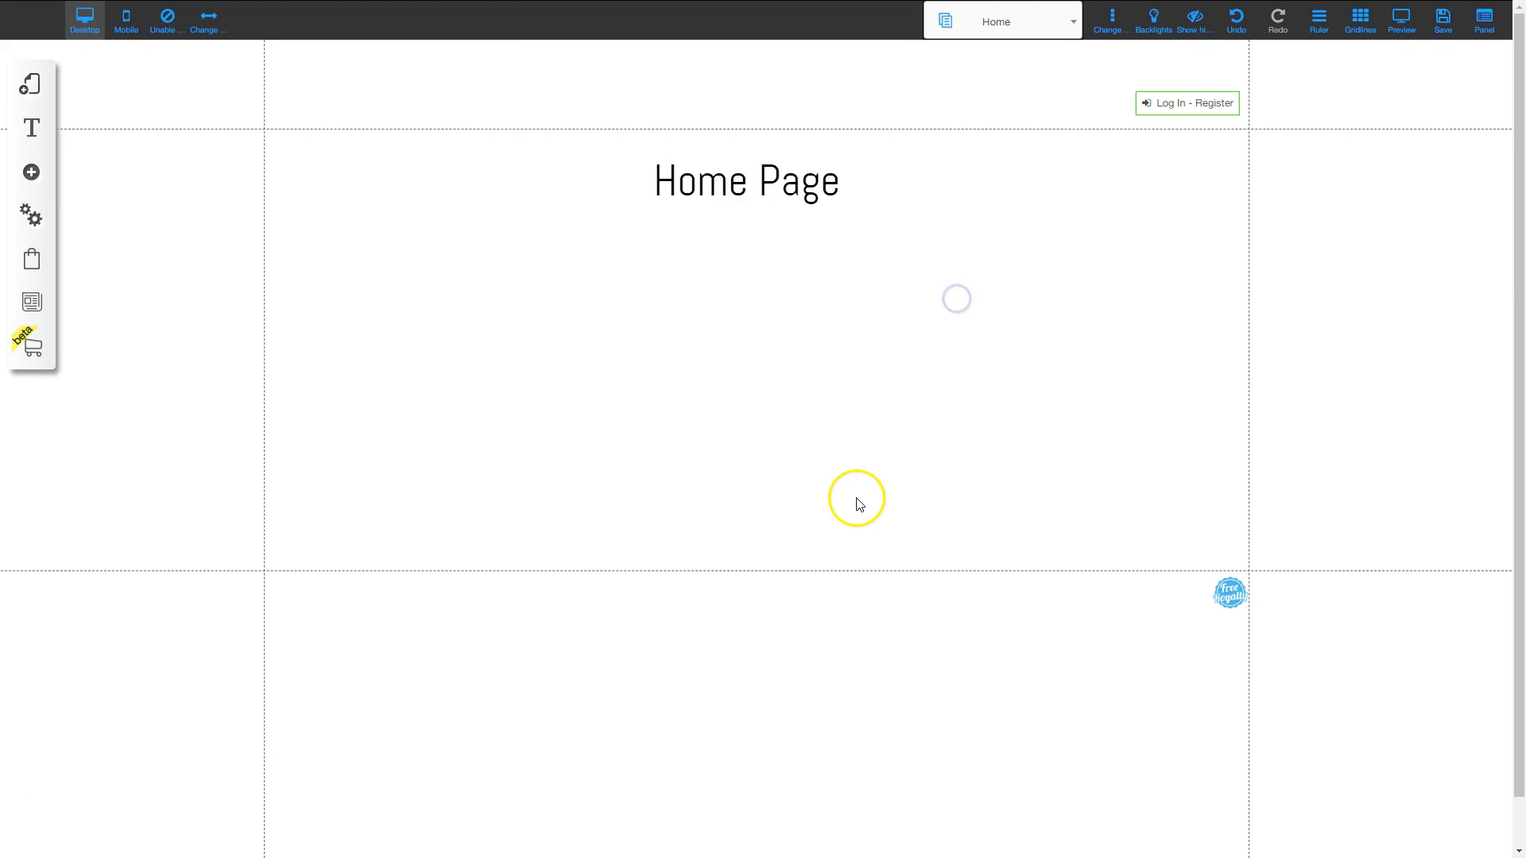
Save the site changes, including both layouts and the Home and Home 1 pages.
left_click(1442, 21)
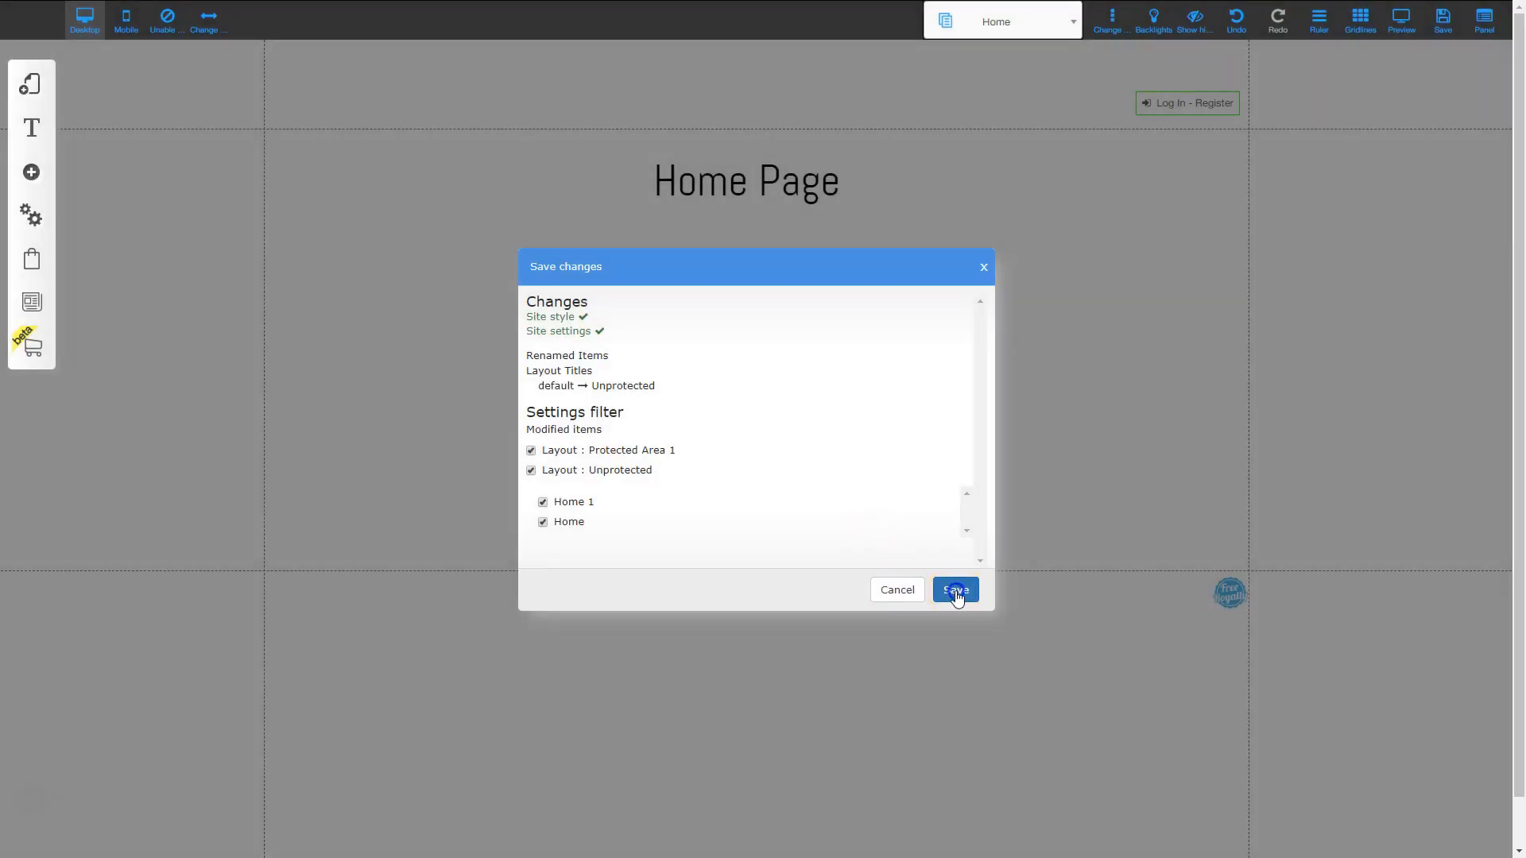
left_click(956, 590)
left_click(858, 389)
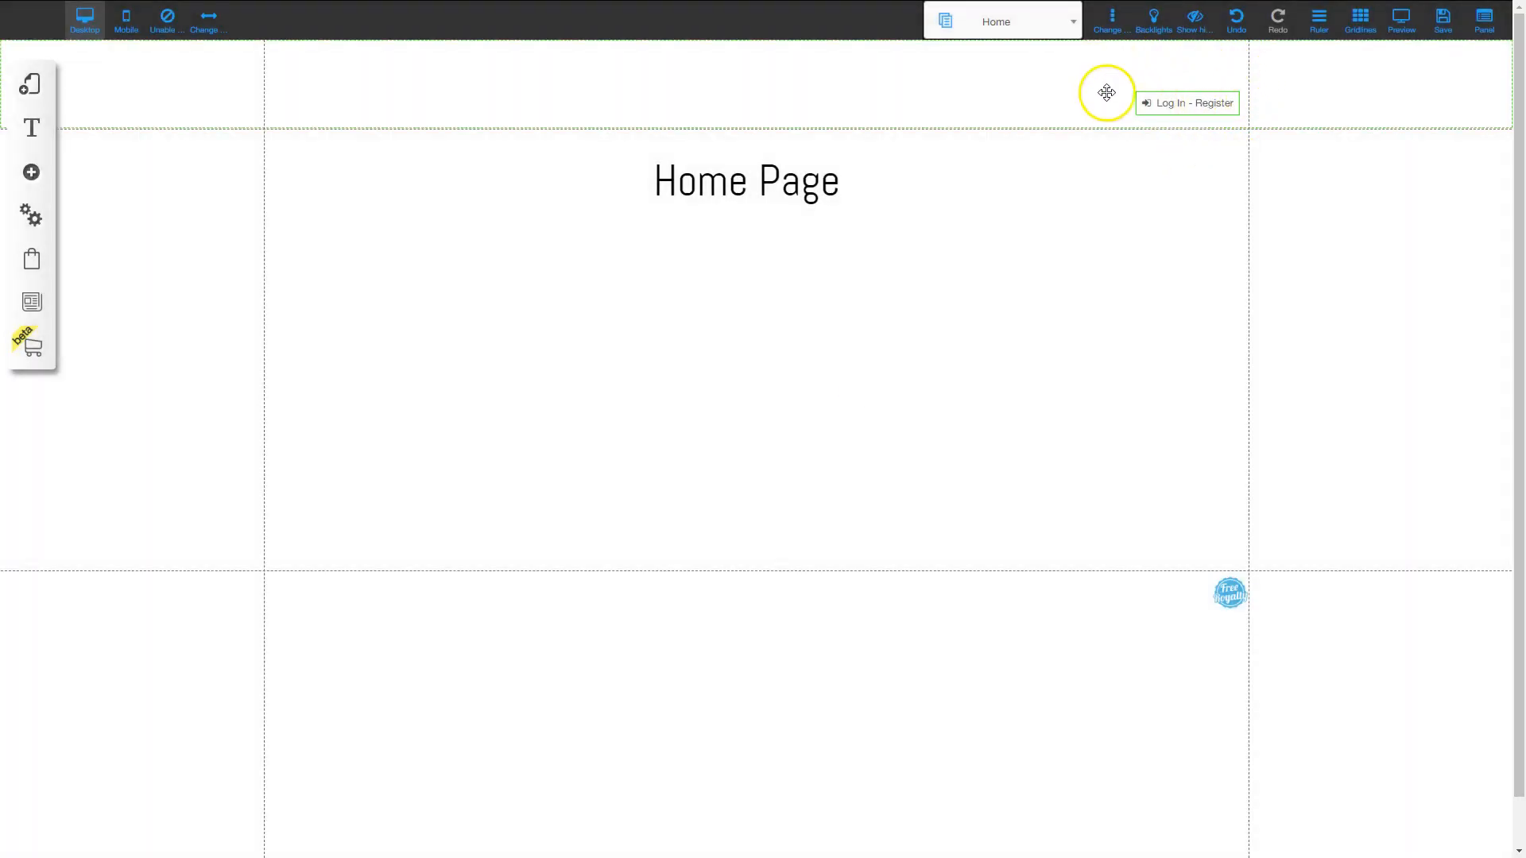
Set the login button's action after logout to link to the page Home, opening in the same tab.
left_click(1190, 103)
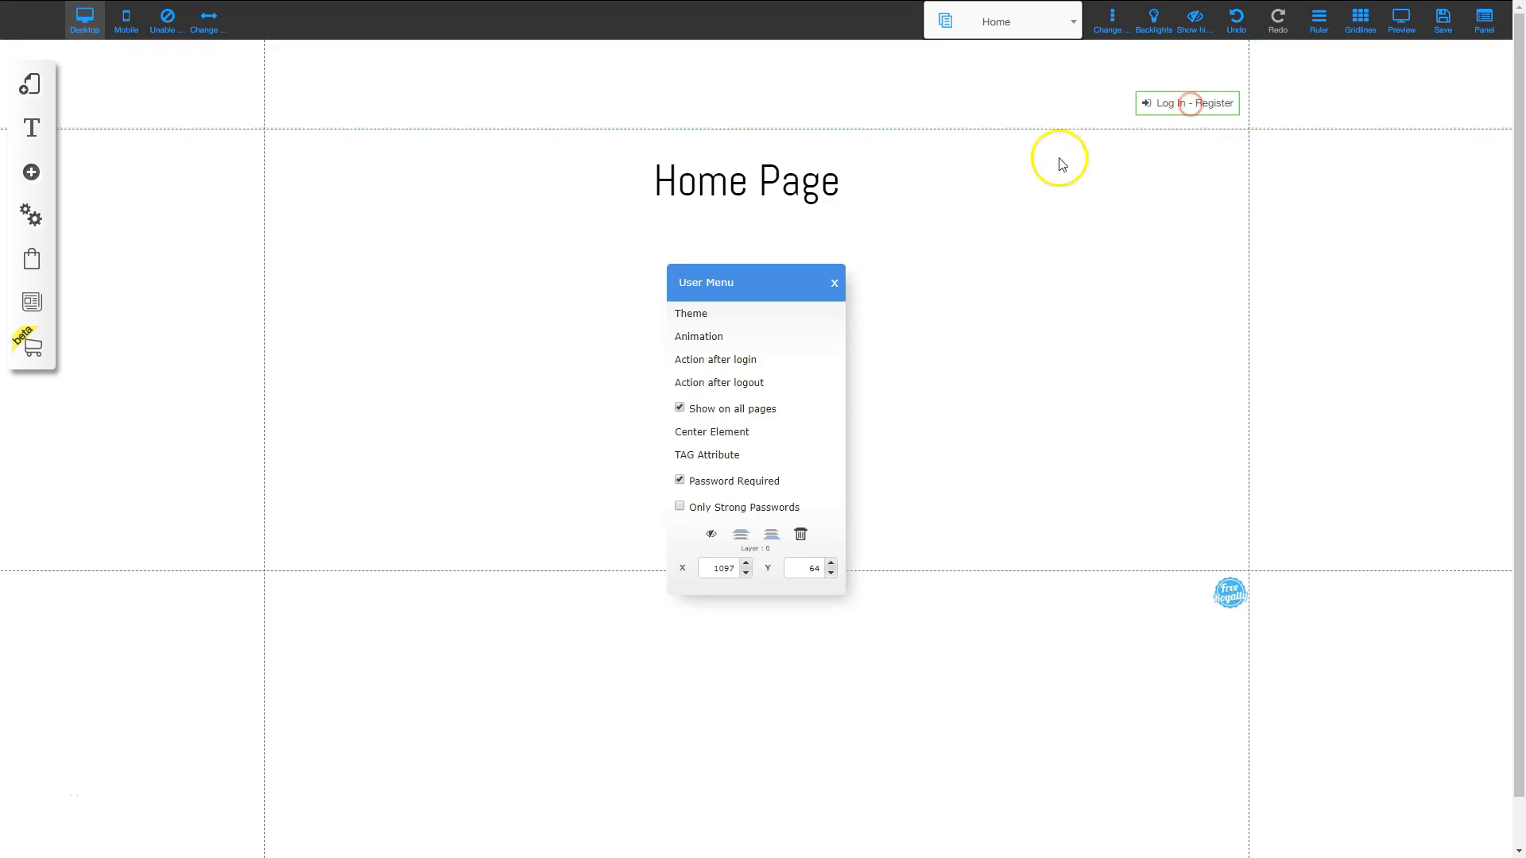
left_click(747, 385)
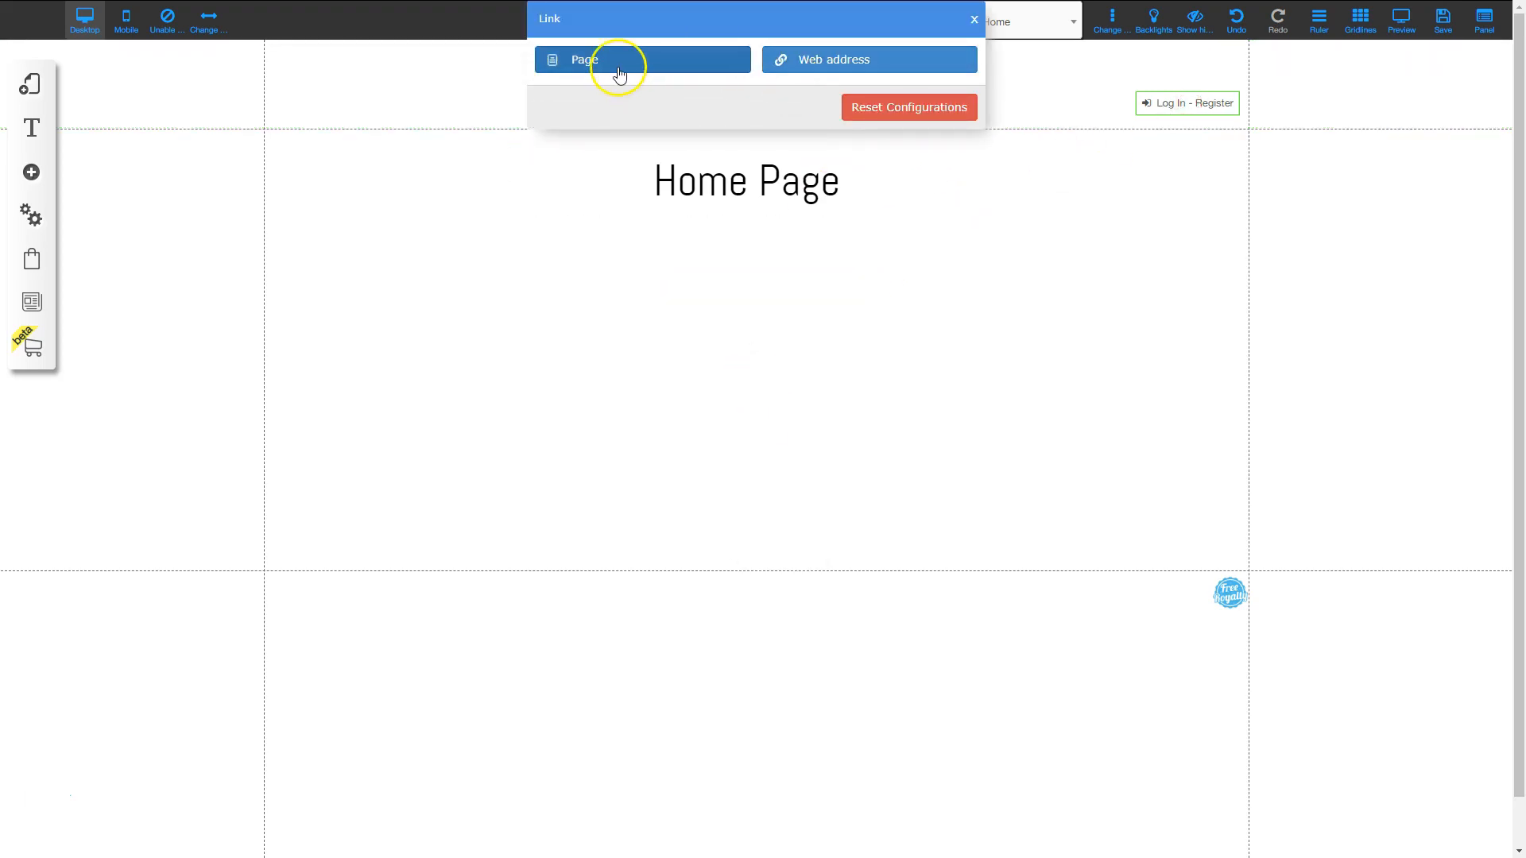
left_click(619, 71)
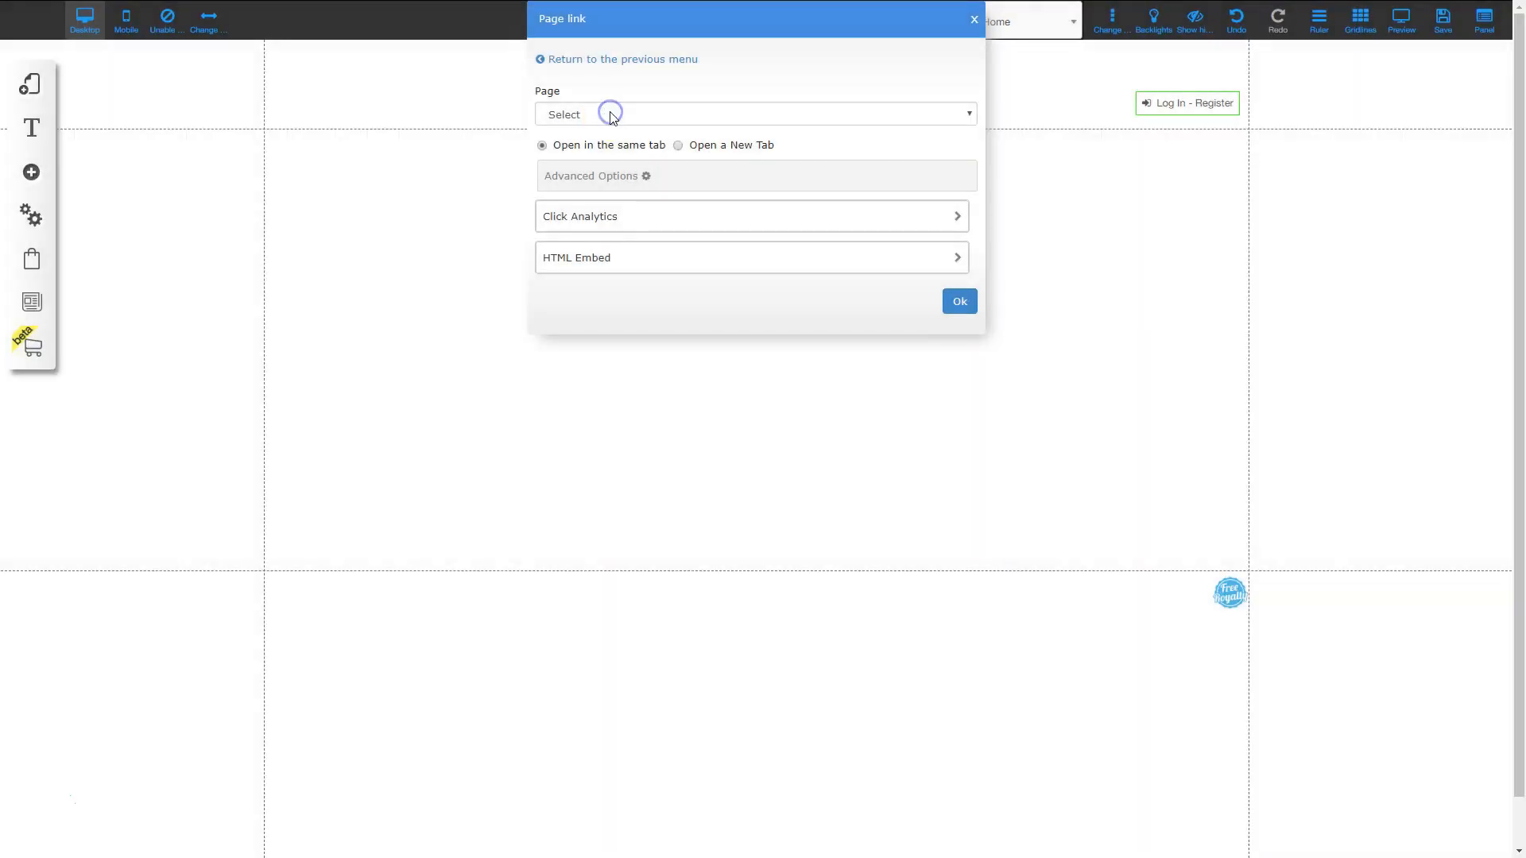
left_click(610, 114)
left_click(573, 168)
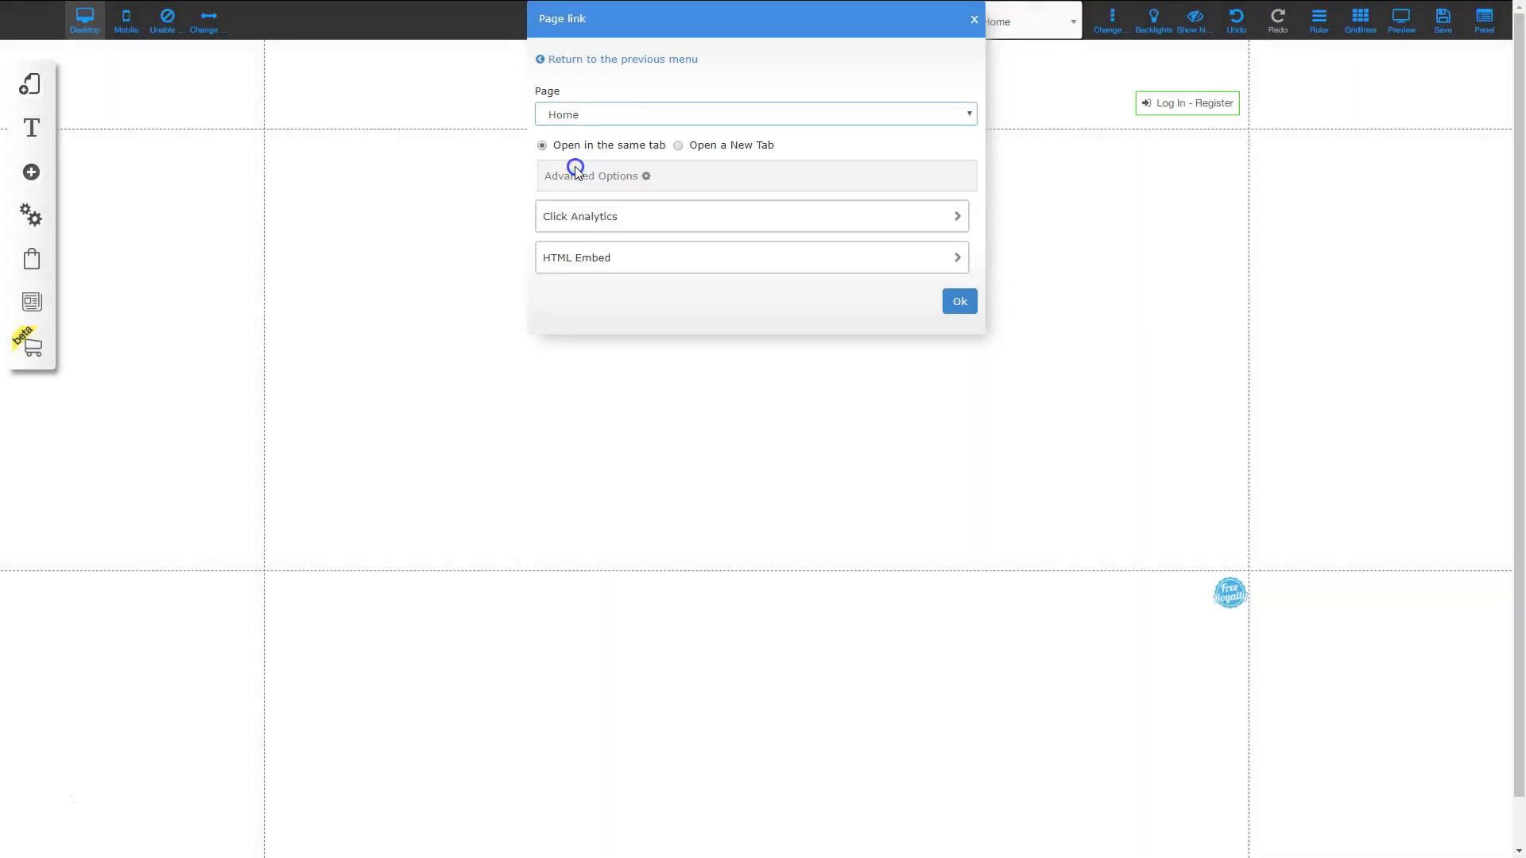
left_click(959, 305)
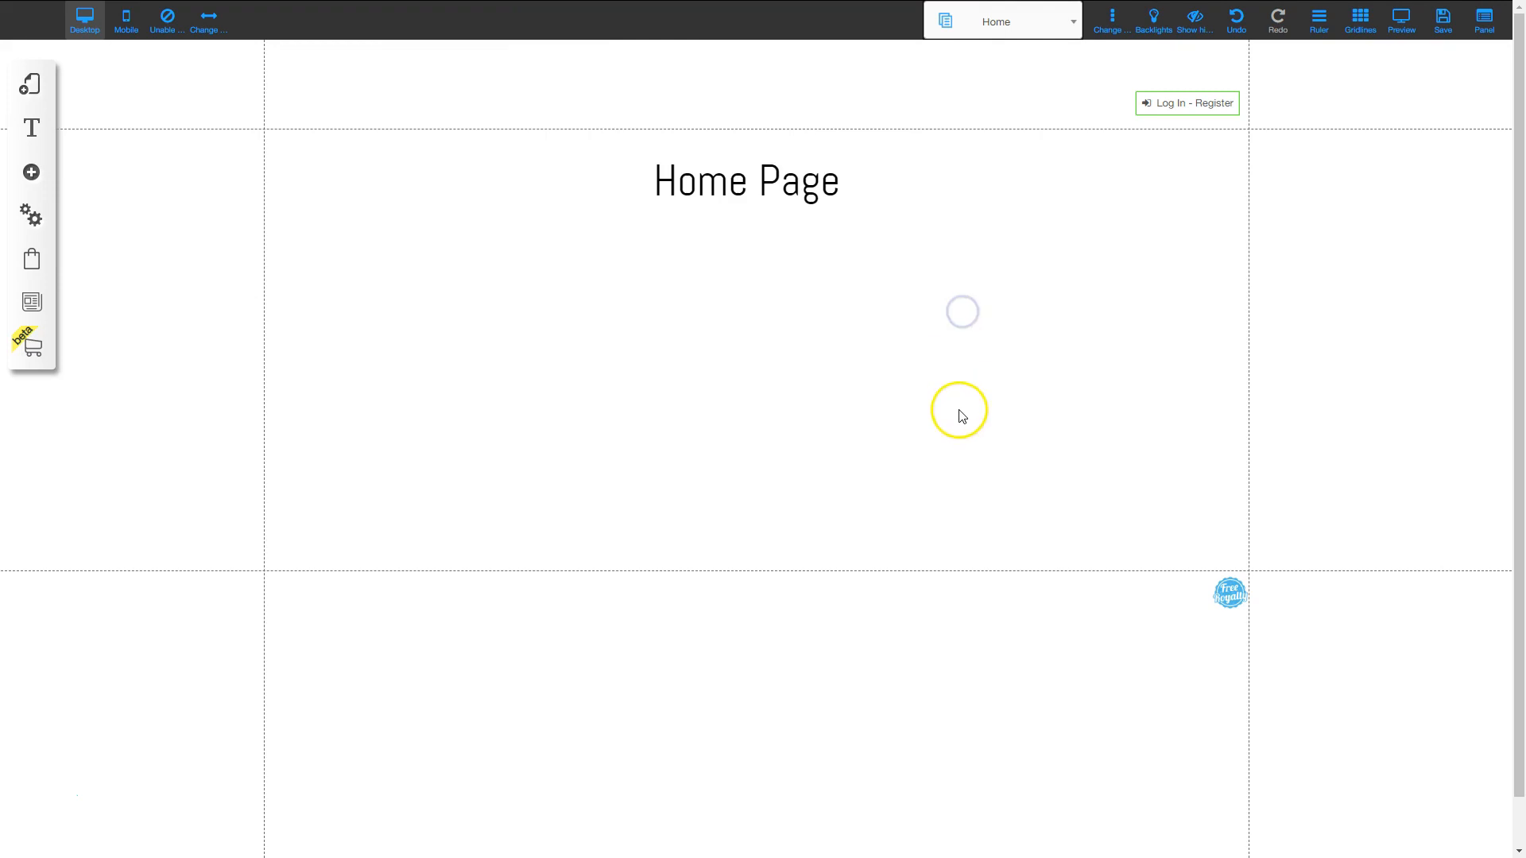
Save the site changes to the Unprotected layout and dismiss the confirmation.
left_click(1443, 32)
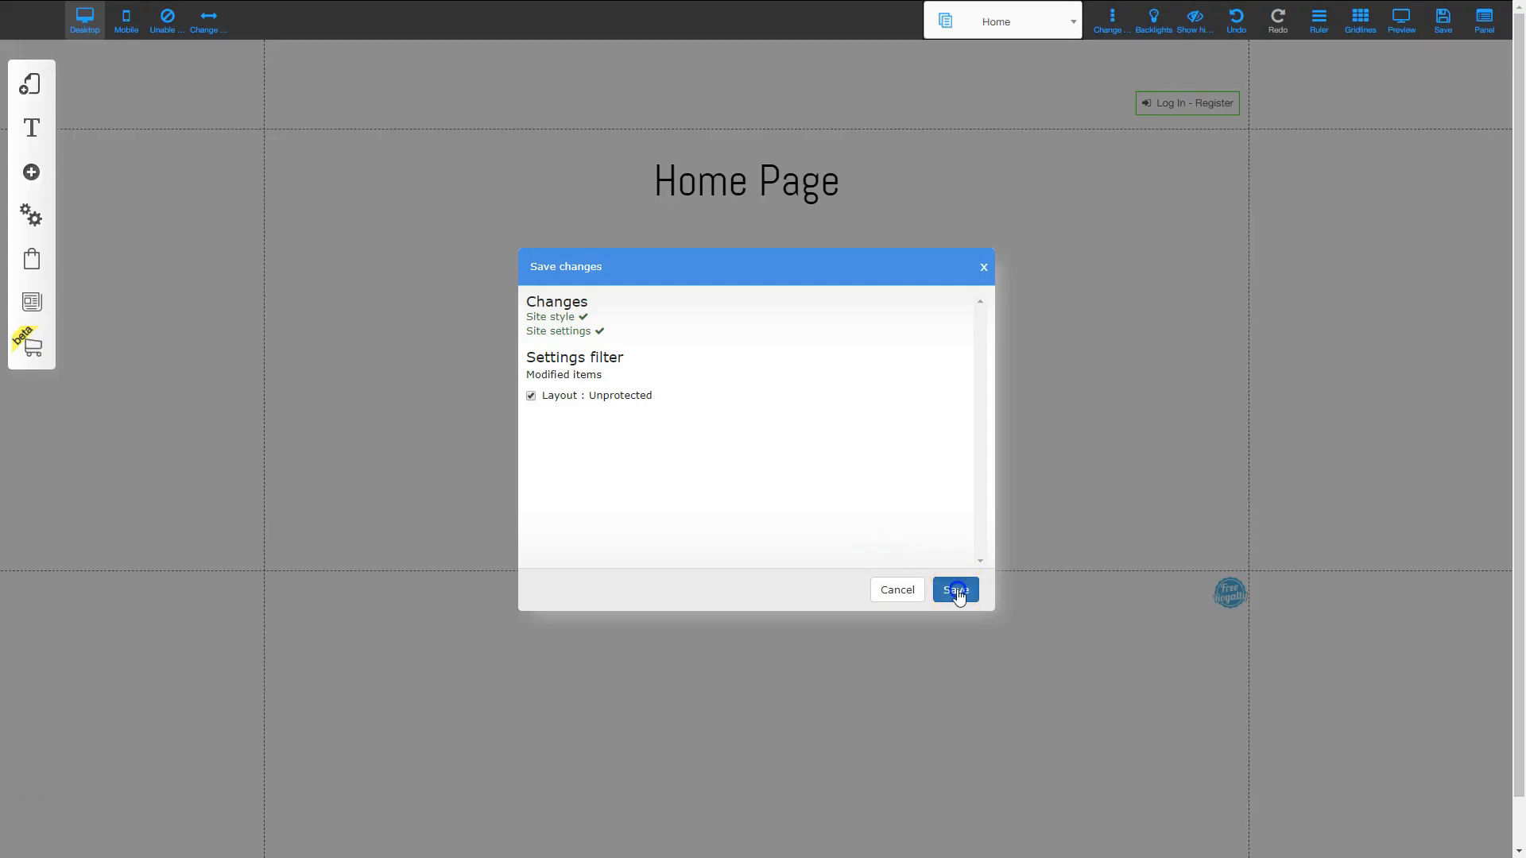
left_click(957, 589)
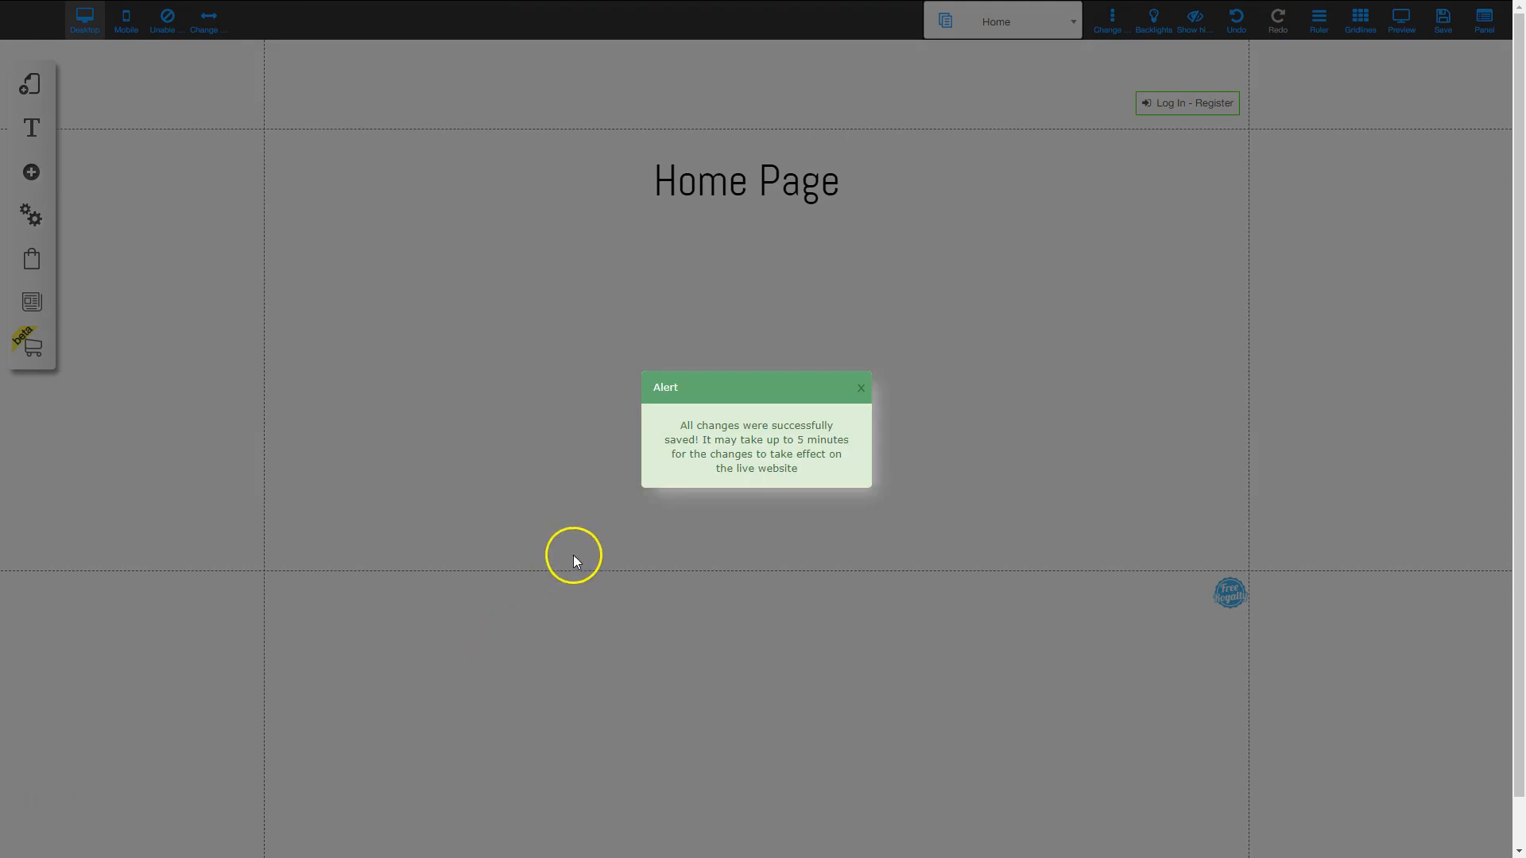
left_click(861, 389)
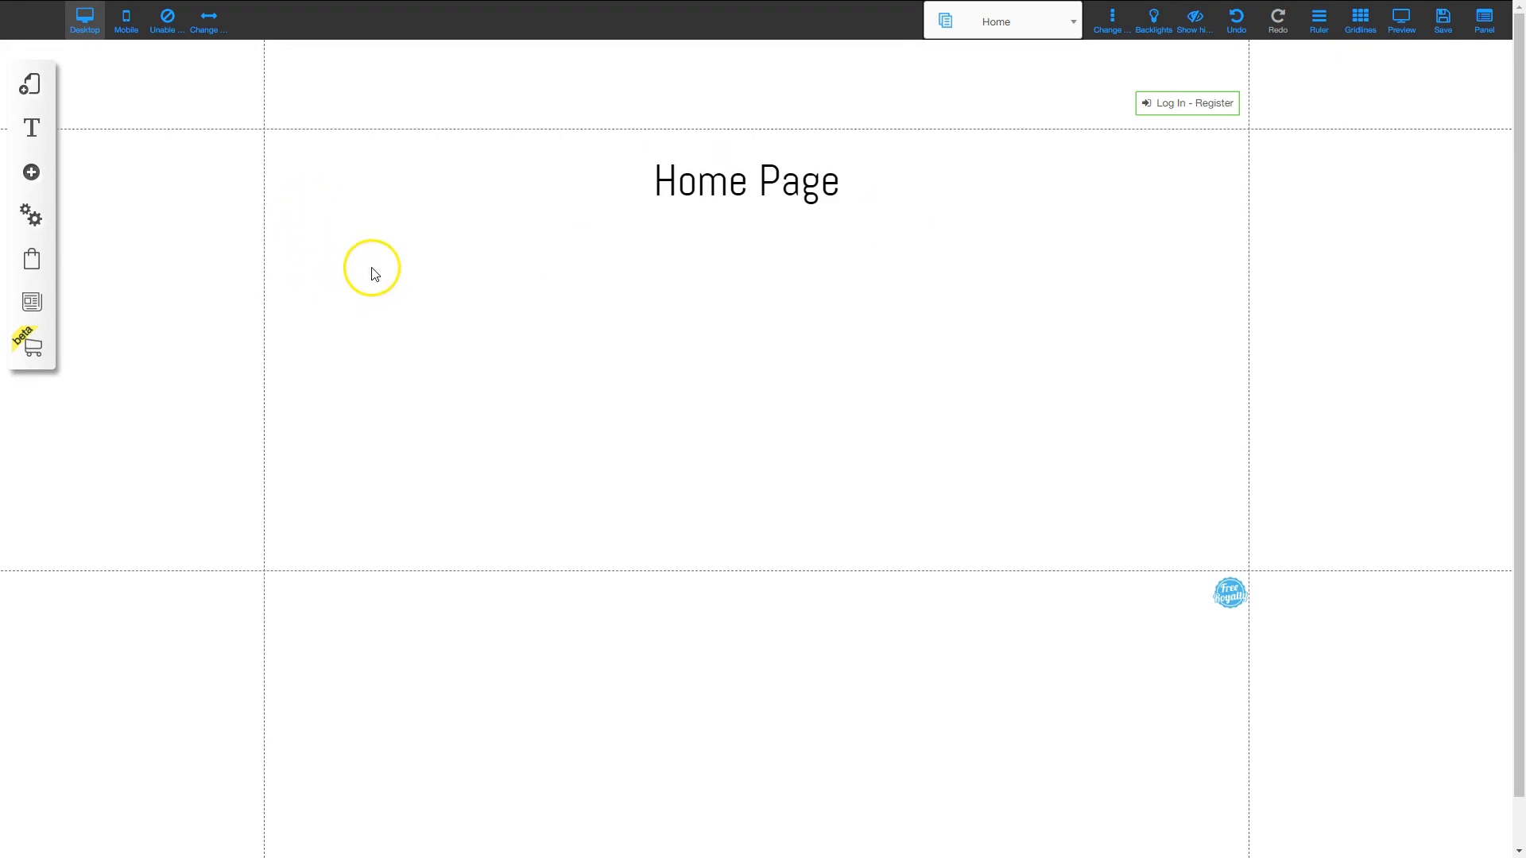
Add a restricted area in the site's Restricted Area Settings and name it "Free Membership".
left_click(30, 225)
left_click(127, 245)
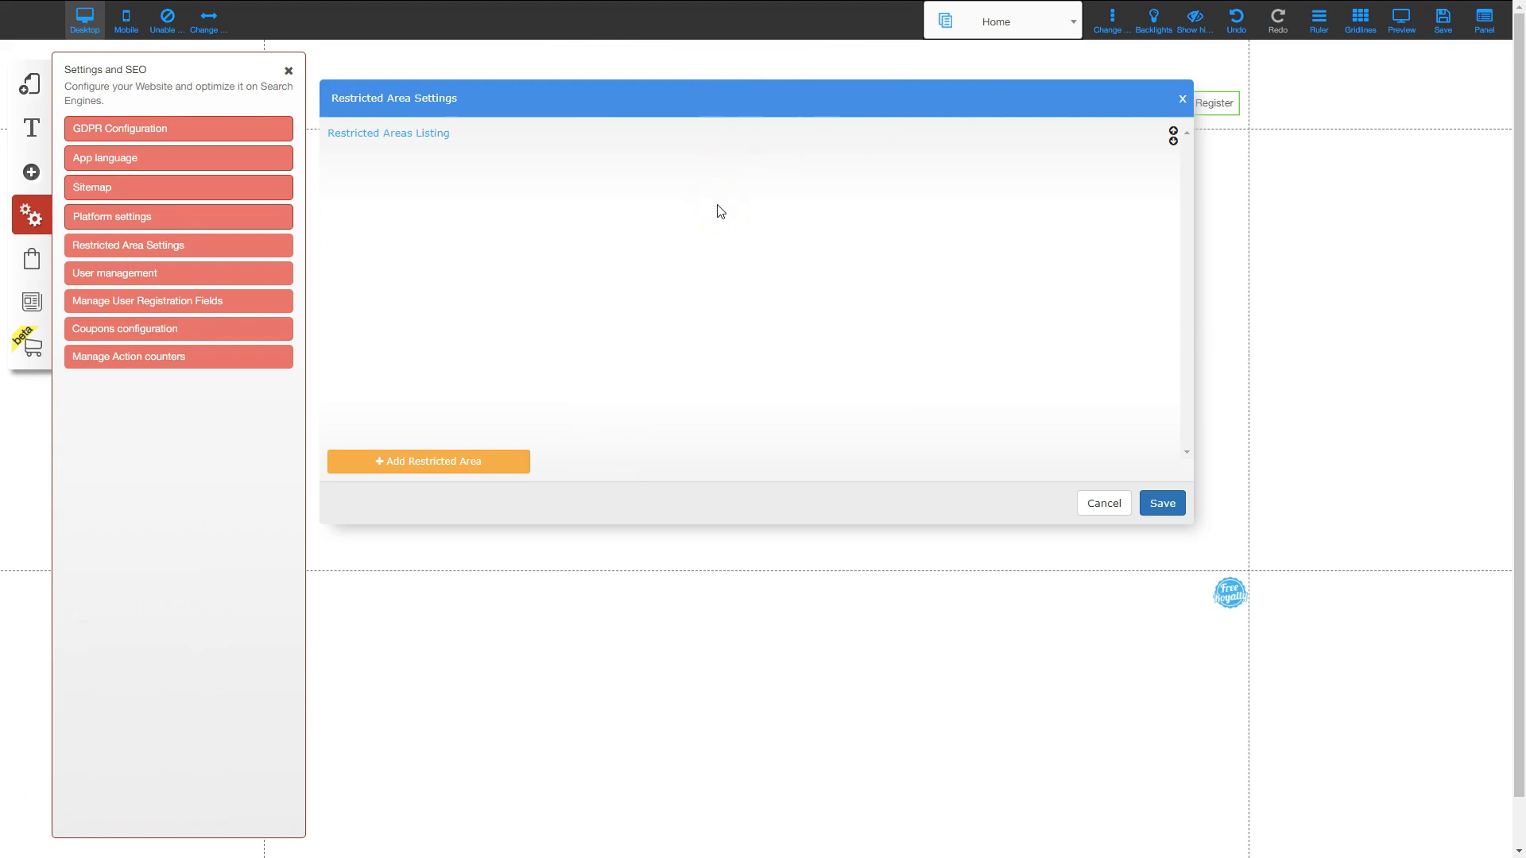
left_click(407, 467)
left_click_drag(592, 165, 532, 162)
type("Free Membership")
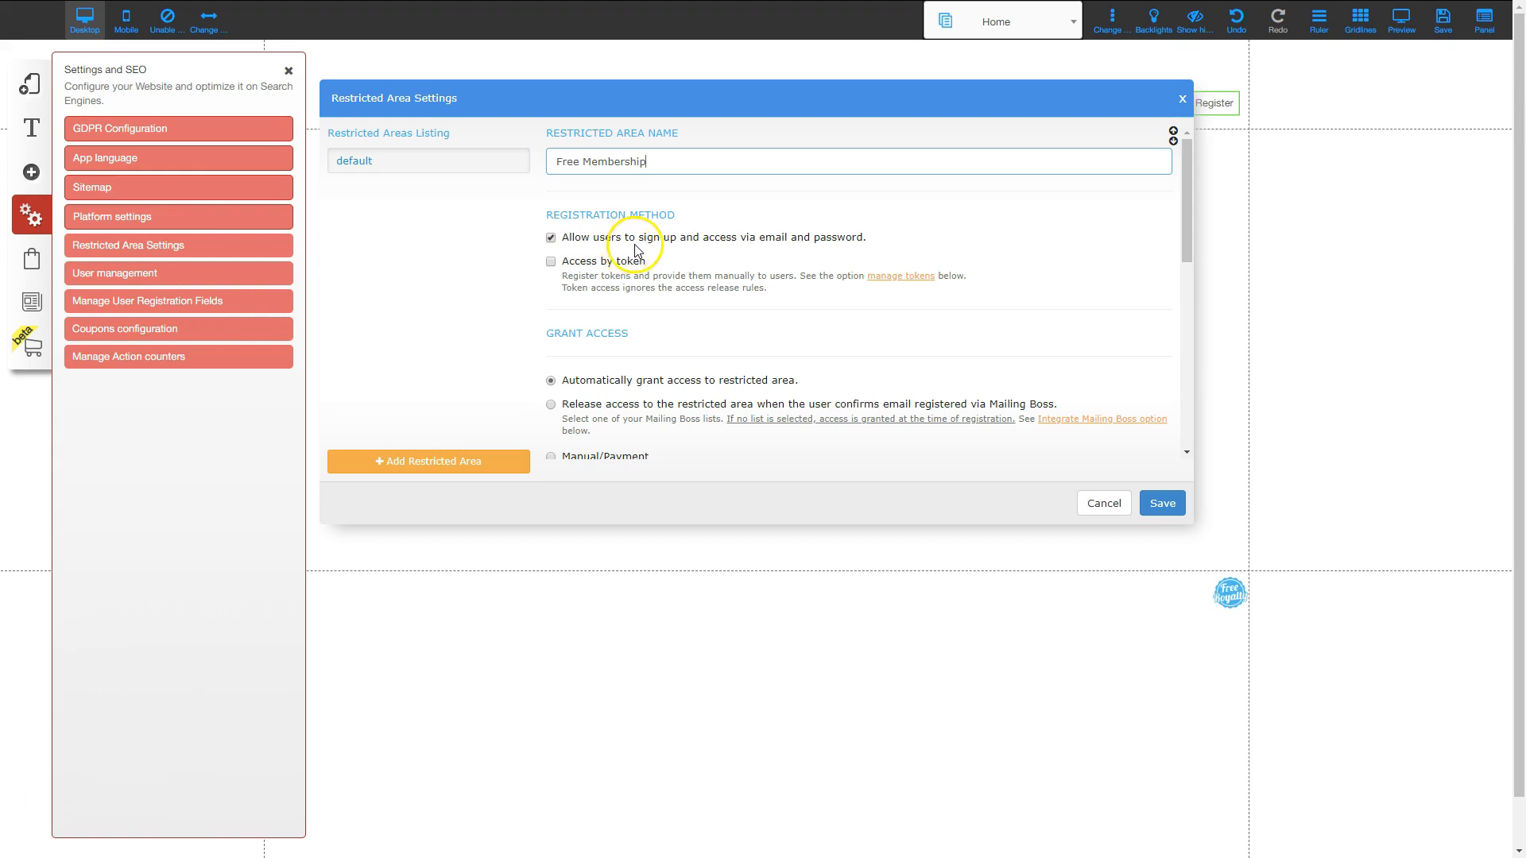
Try releasing access on Mailing Boss email confirmation, and return the restricted area to automatically granted access.
scroll(588, 352, "down", 2)
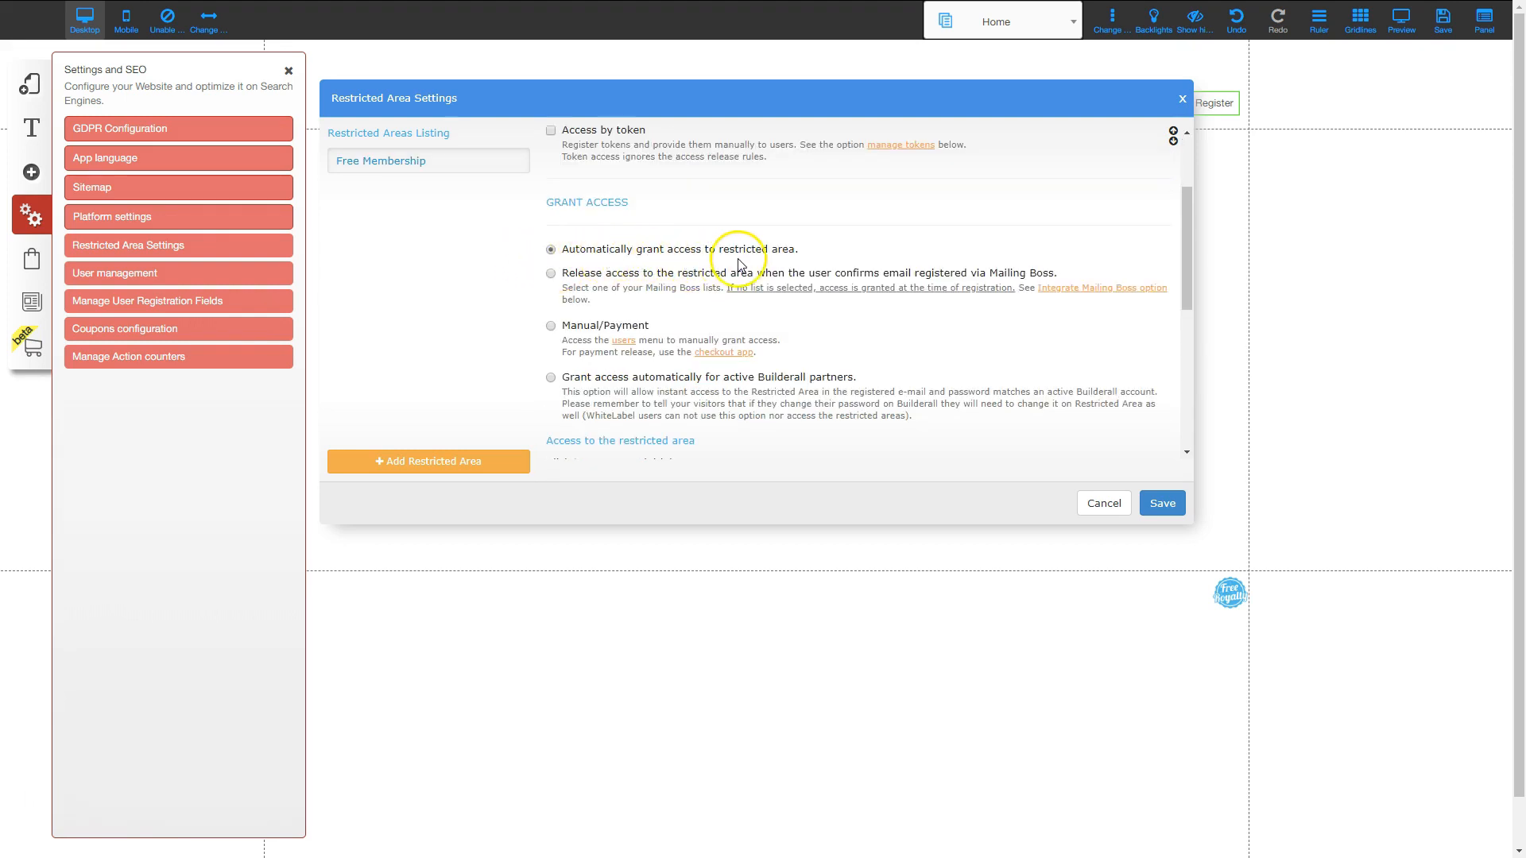
left_click(550, 275)
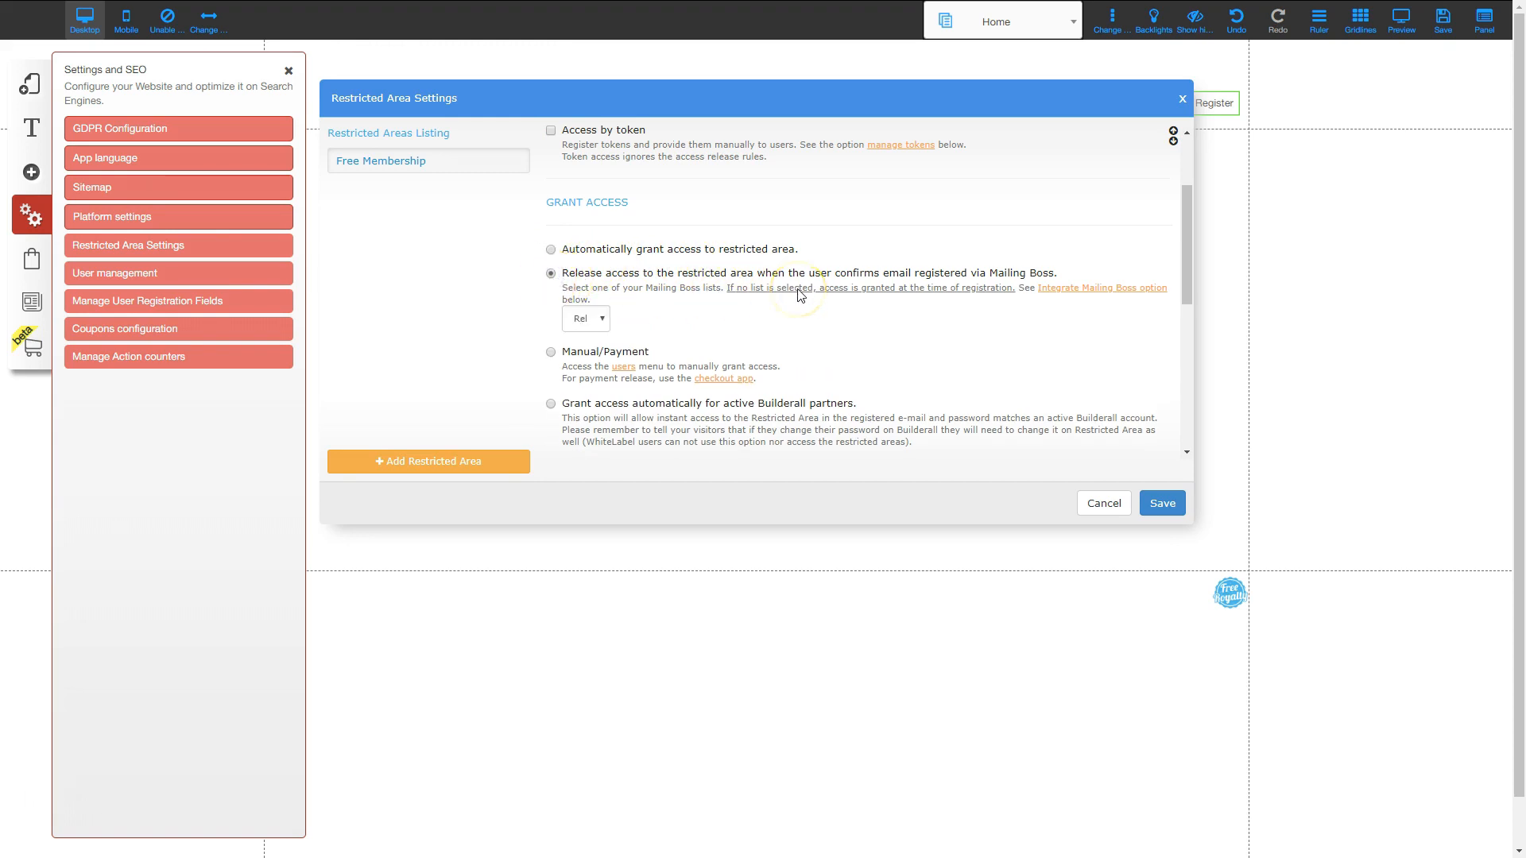
left_click(551, 250)
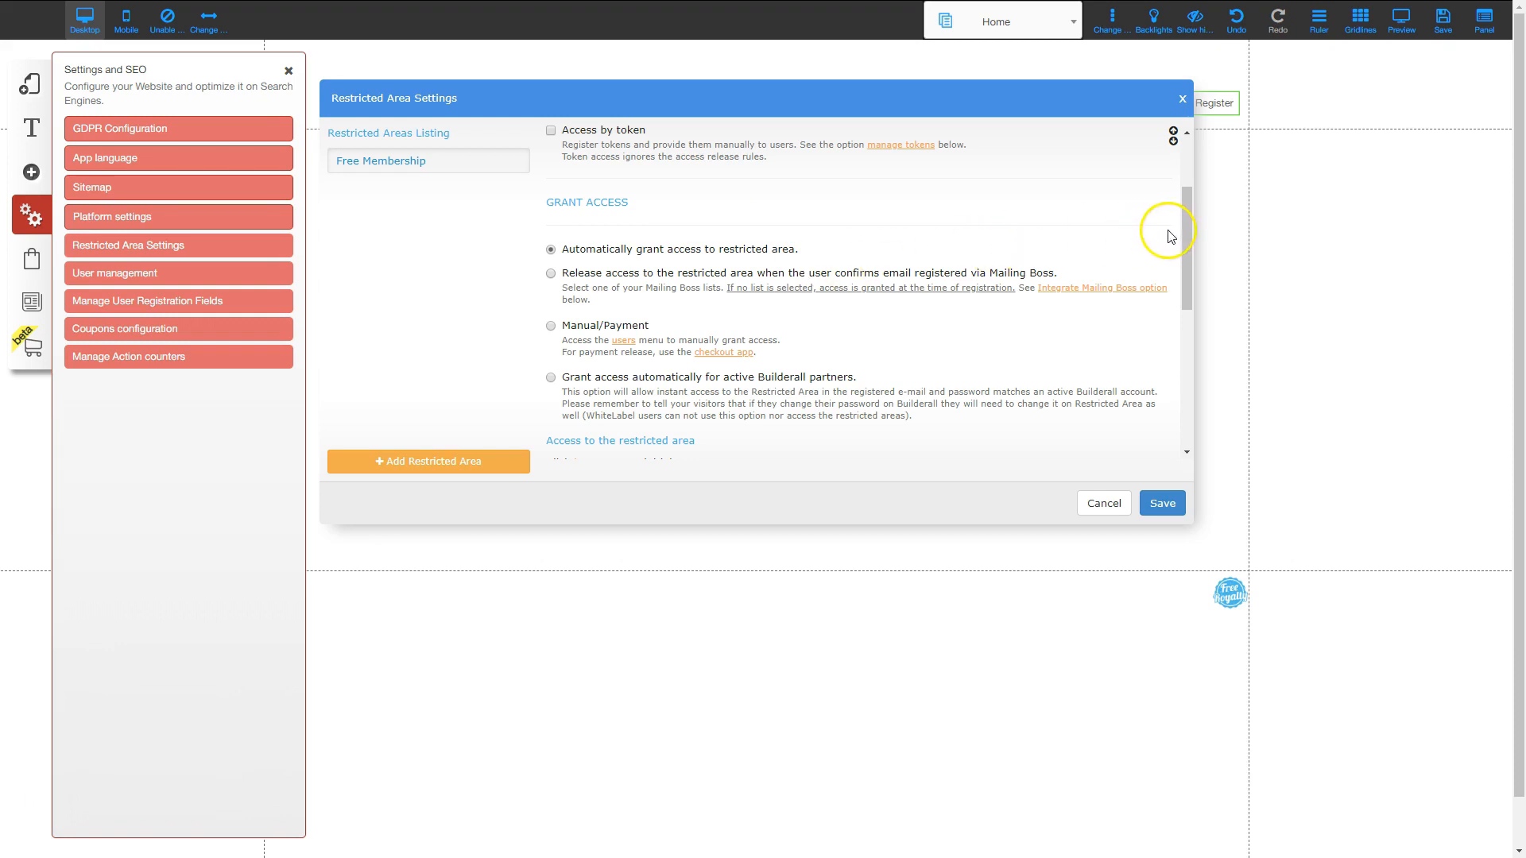
Select the Mailing Boss list Webinar Funnel copy_5 for the Free Membership area, then save and close the restricted area settings.
scroll(585, 256, "down", 2)
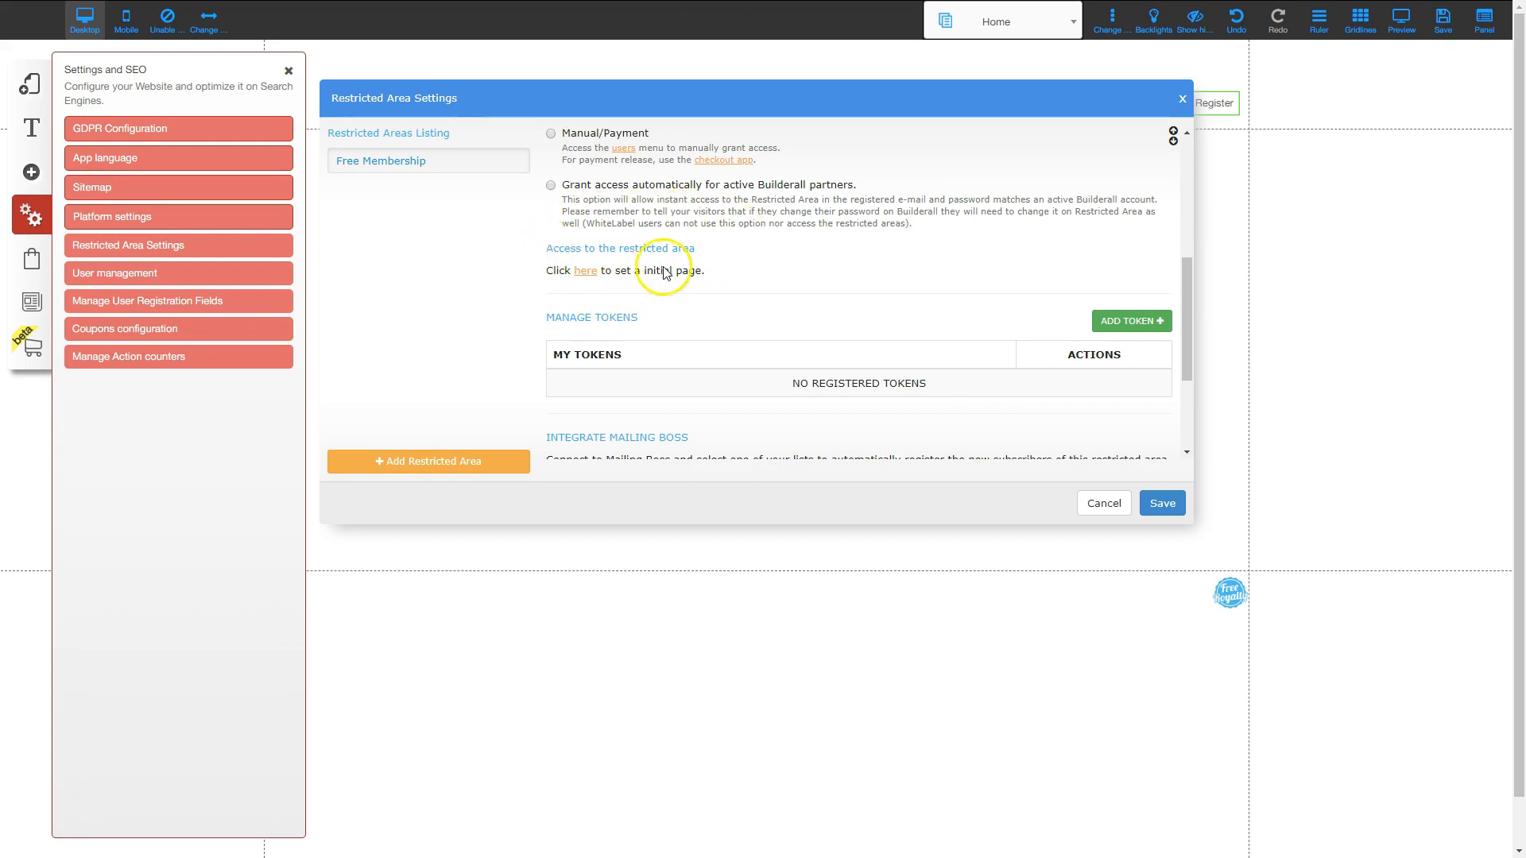
left_click_drag(1187, 326, 1185, 399)
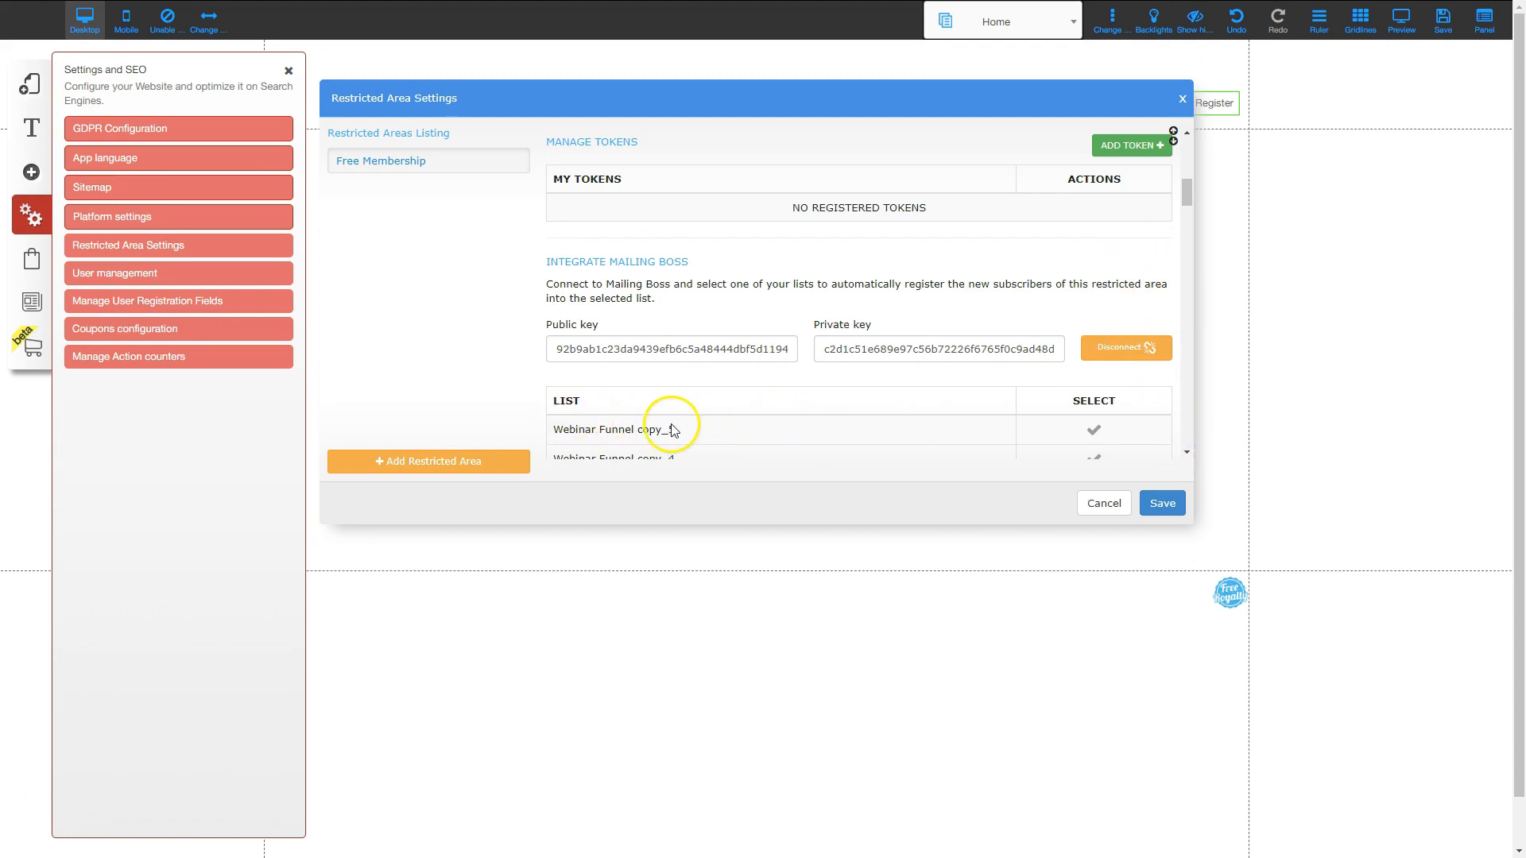
left_click(1094, 431)
left_click(1160, 504)
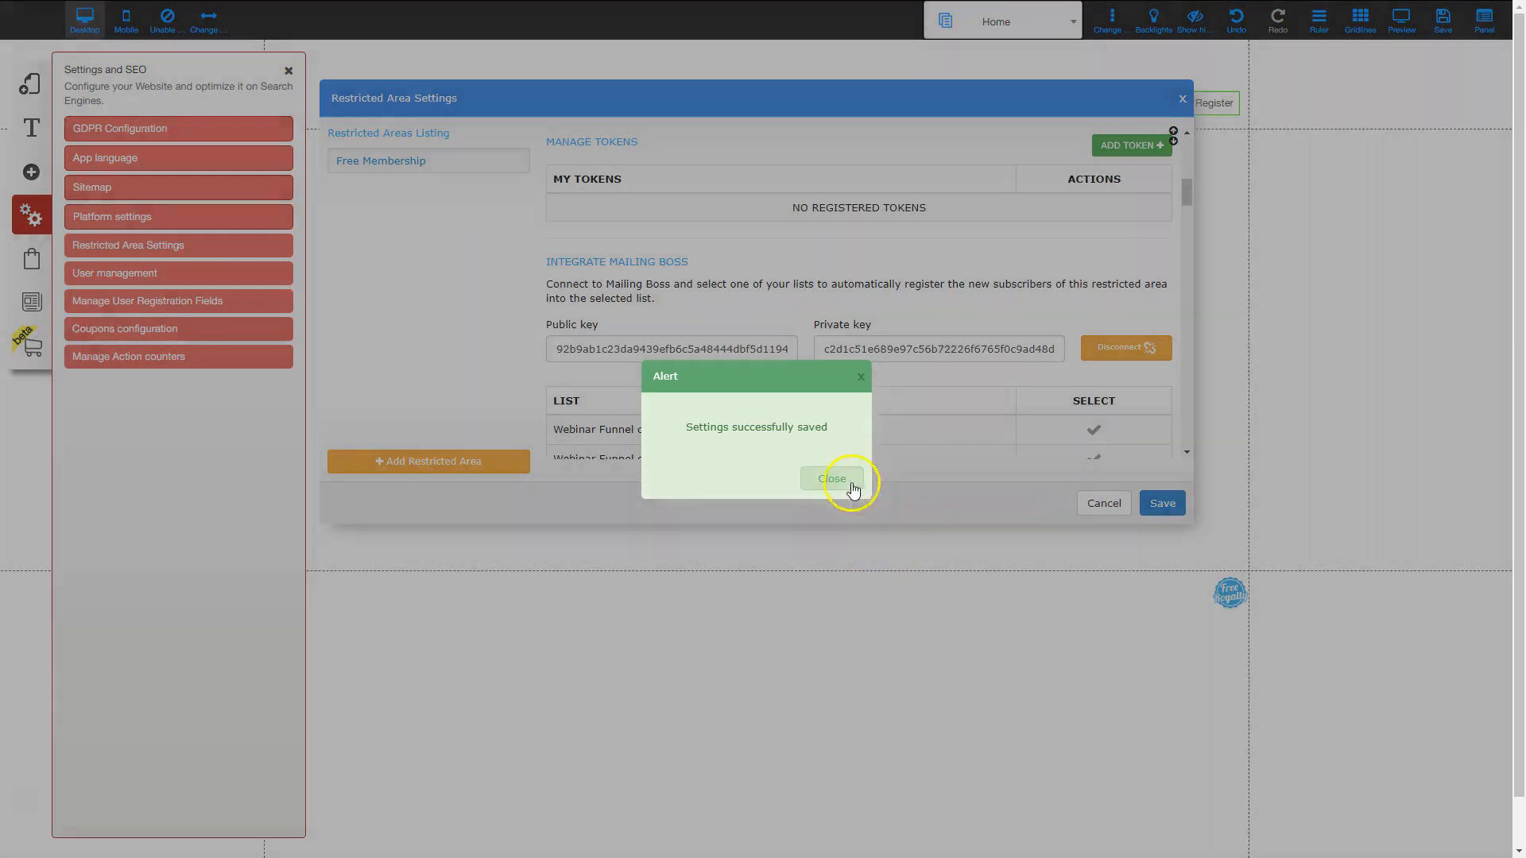
left_click(846, 476)
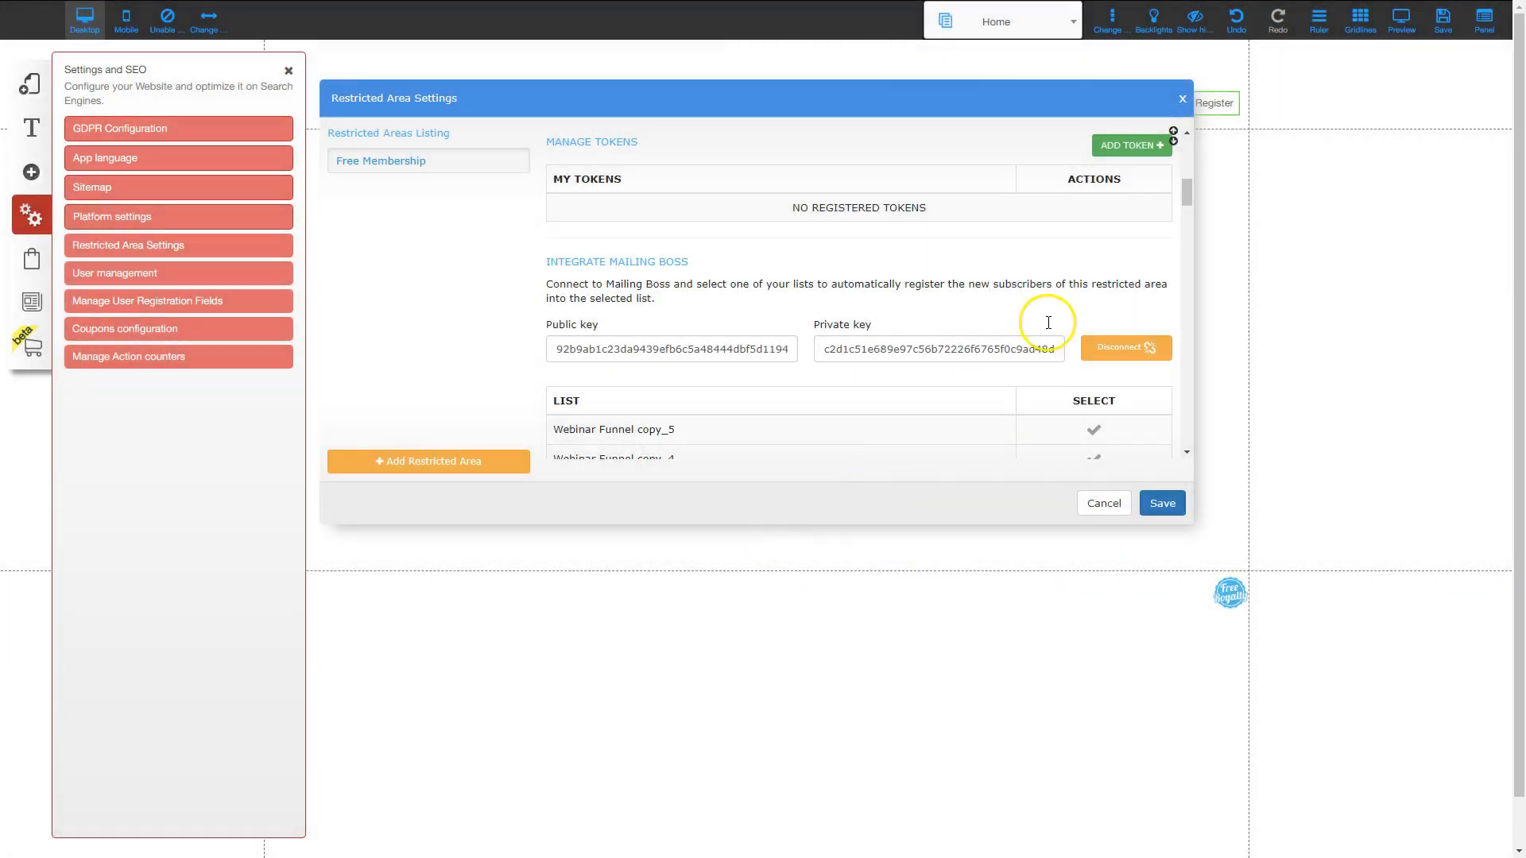
left_click(1182, 99)
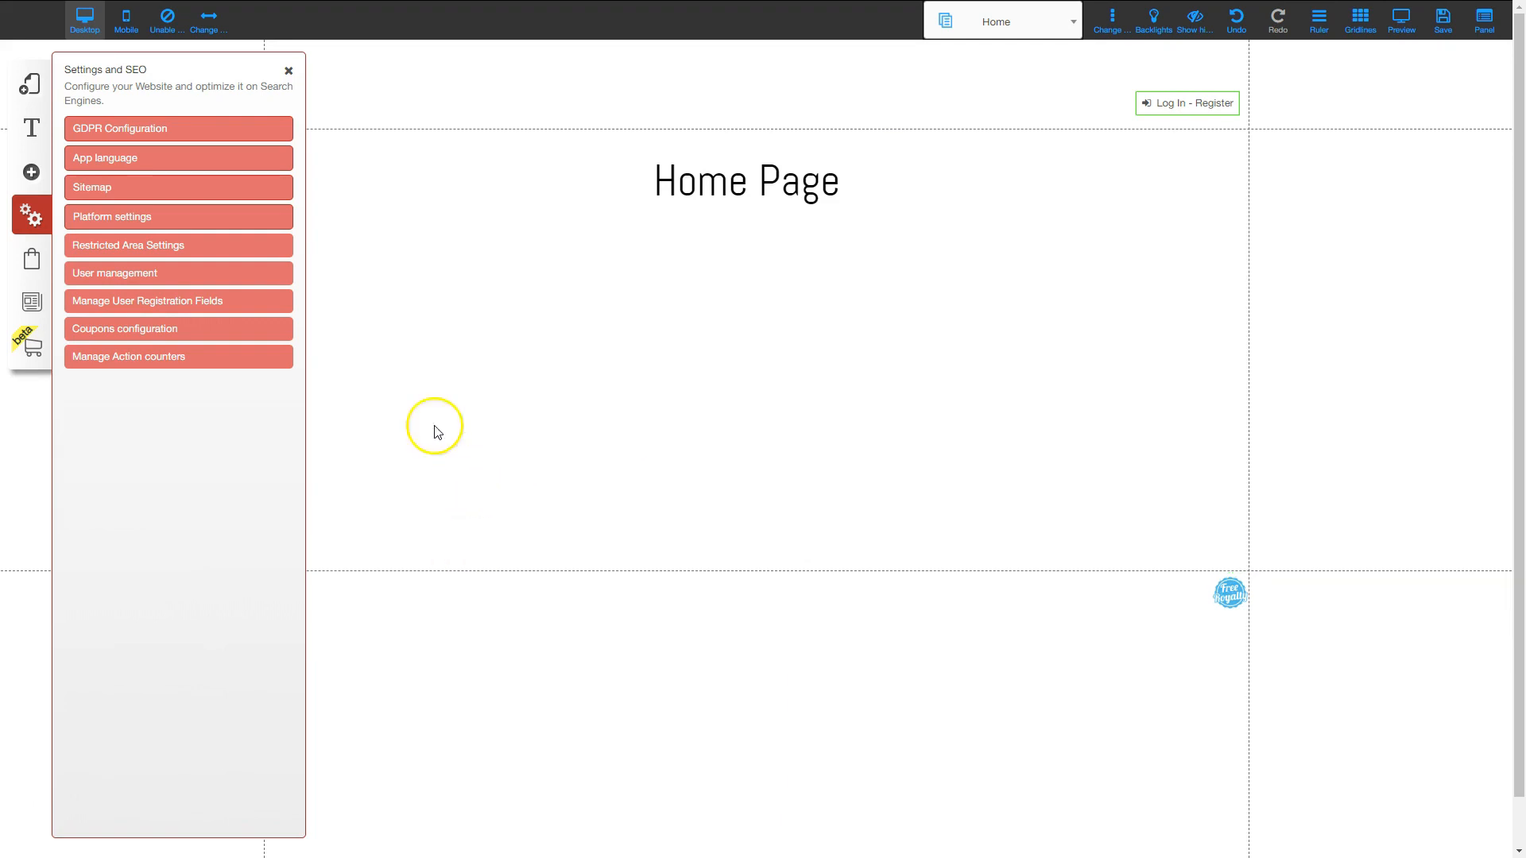
Link the Protected Area 1 layout to the Free Membership restricted area.
left_click(28, 90)
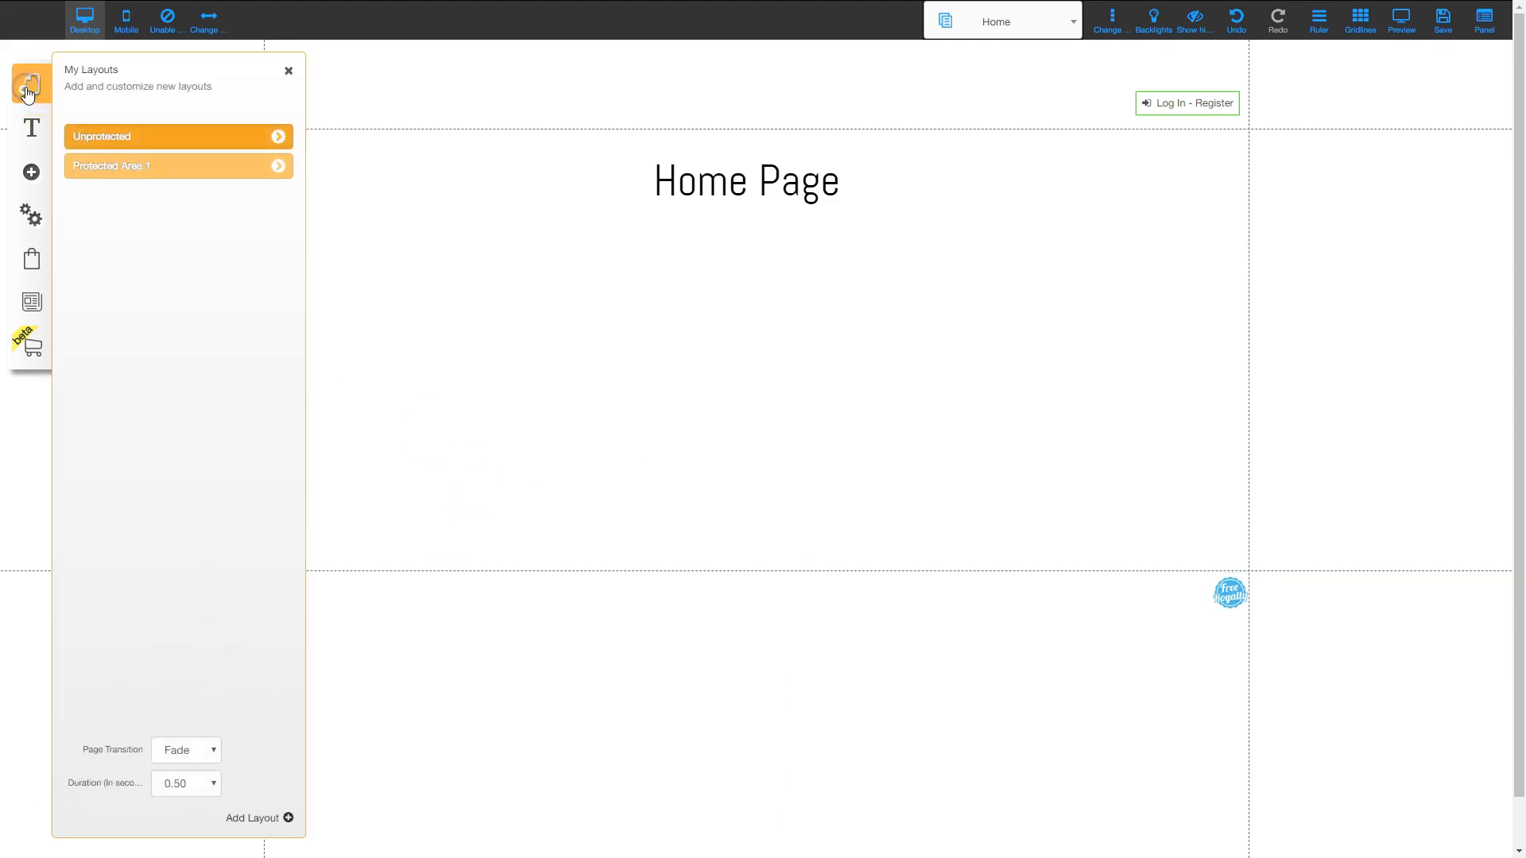
left_click(277, 167)
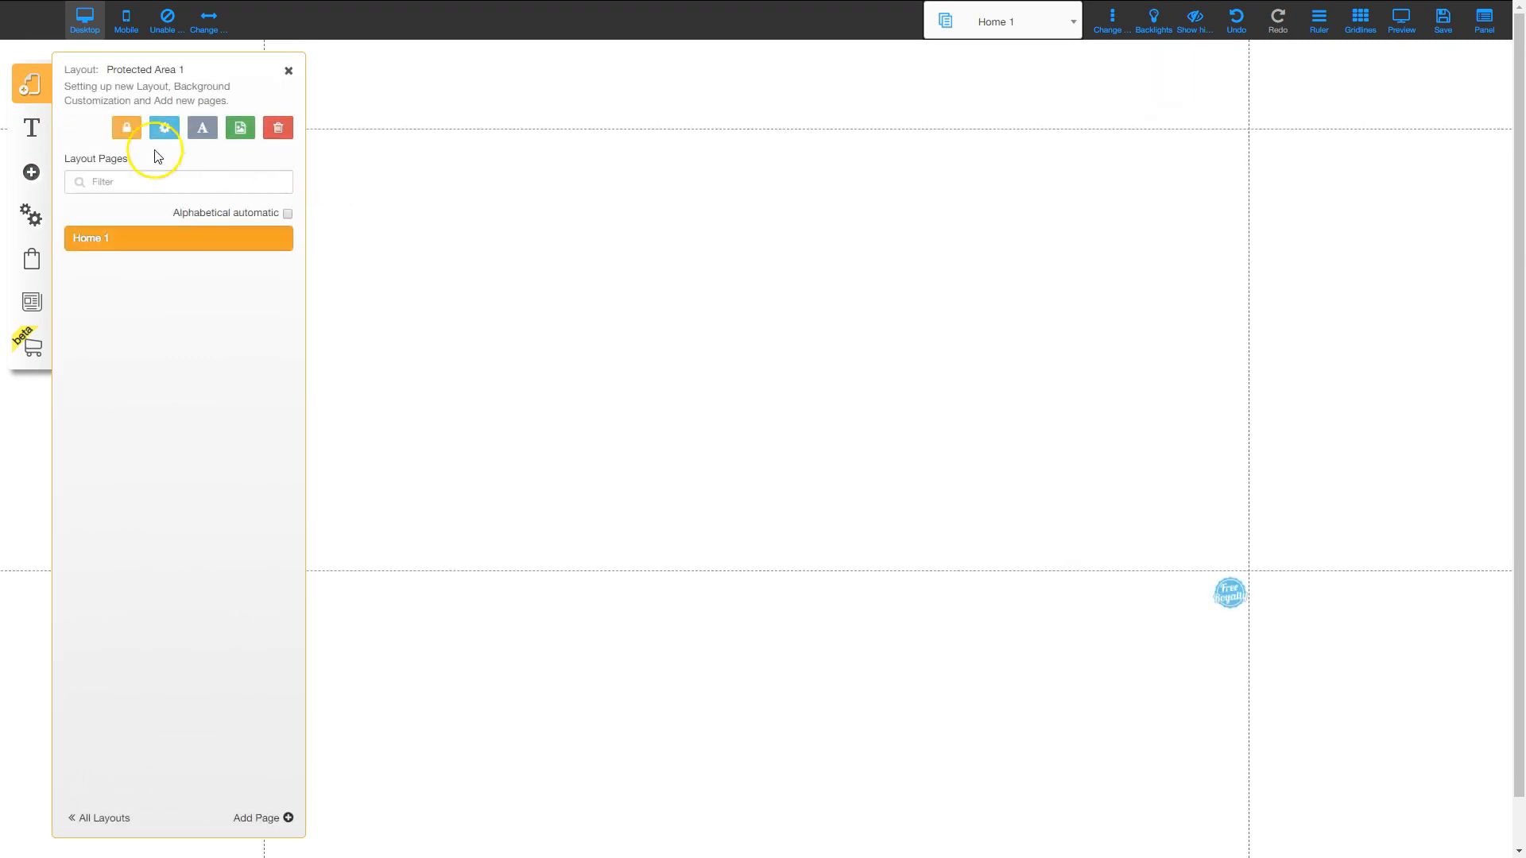
left_click(126, 132)
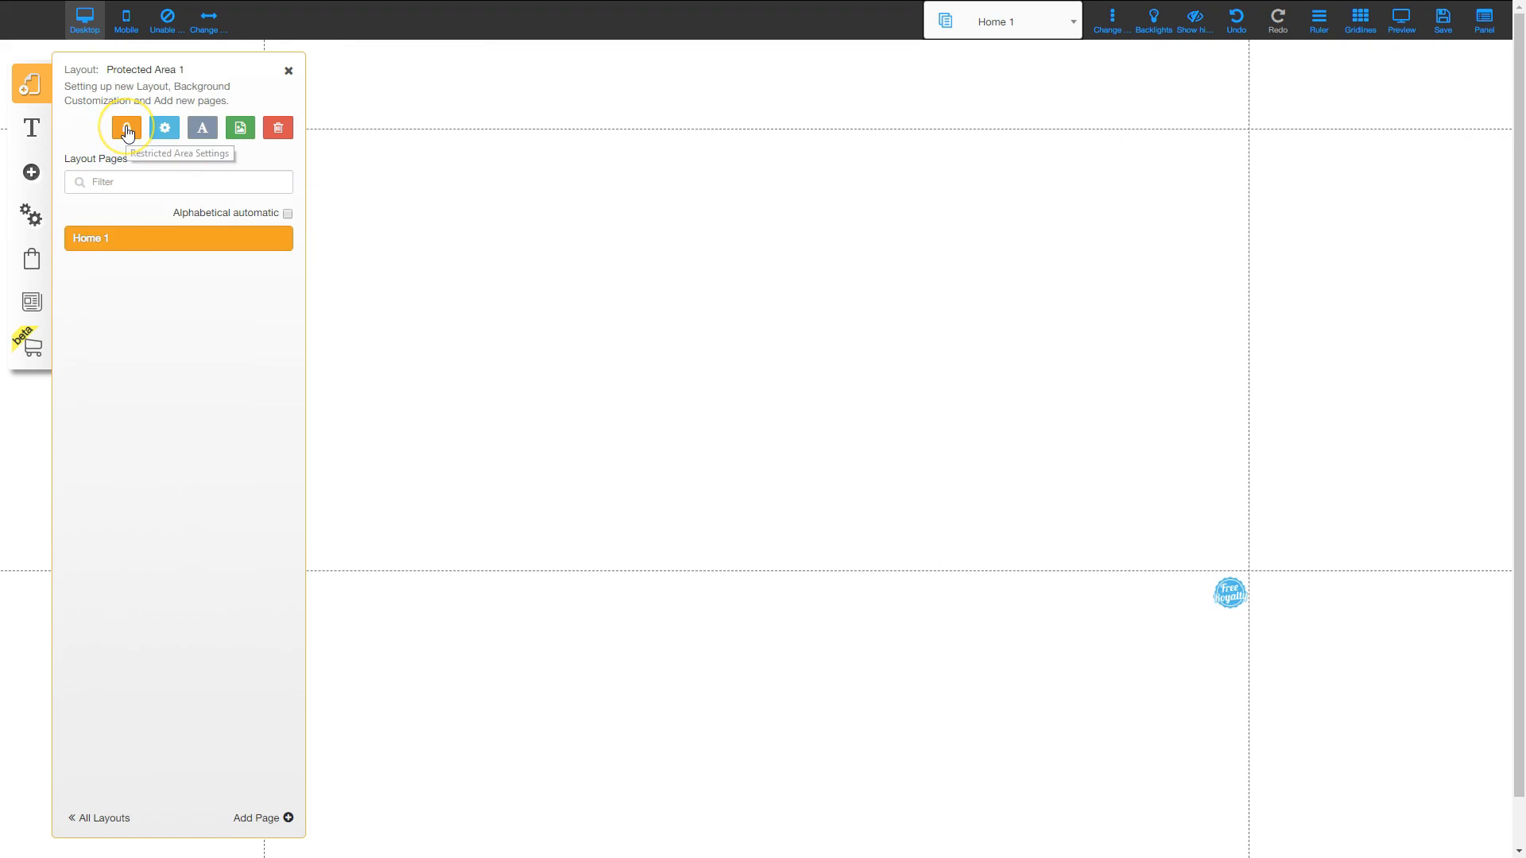
left_click(126, 131)
left_click(119, 154)
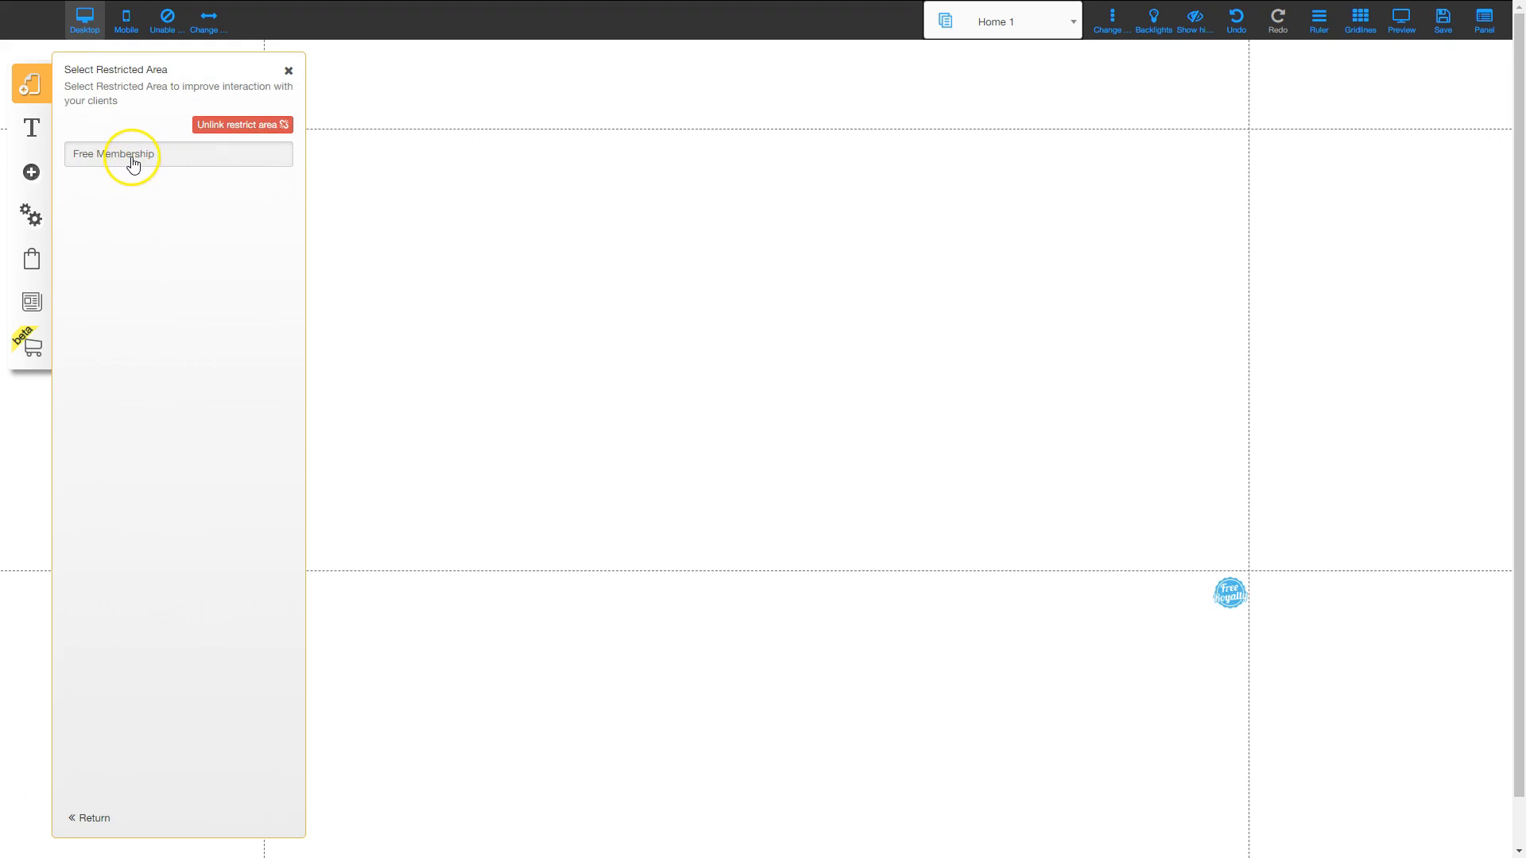
left_click(133, 163)
left_click(830, 495)
left_click(289, 73)
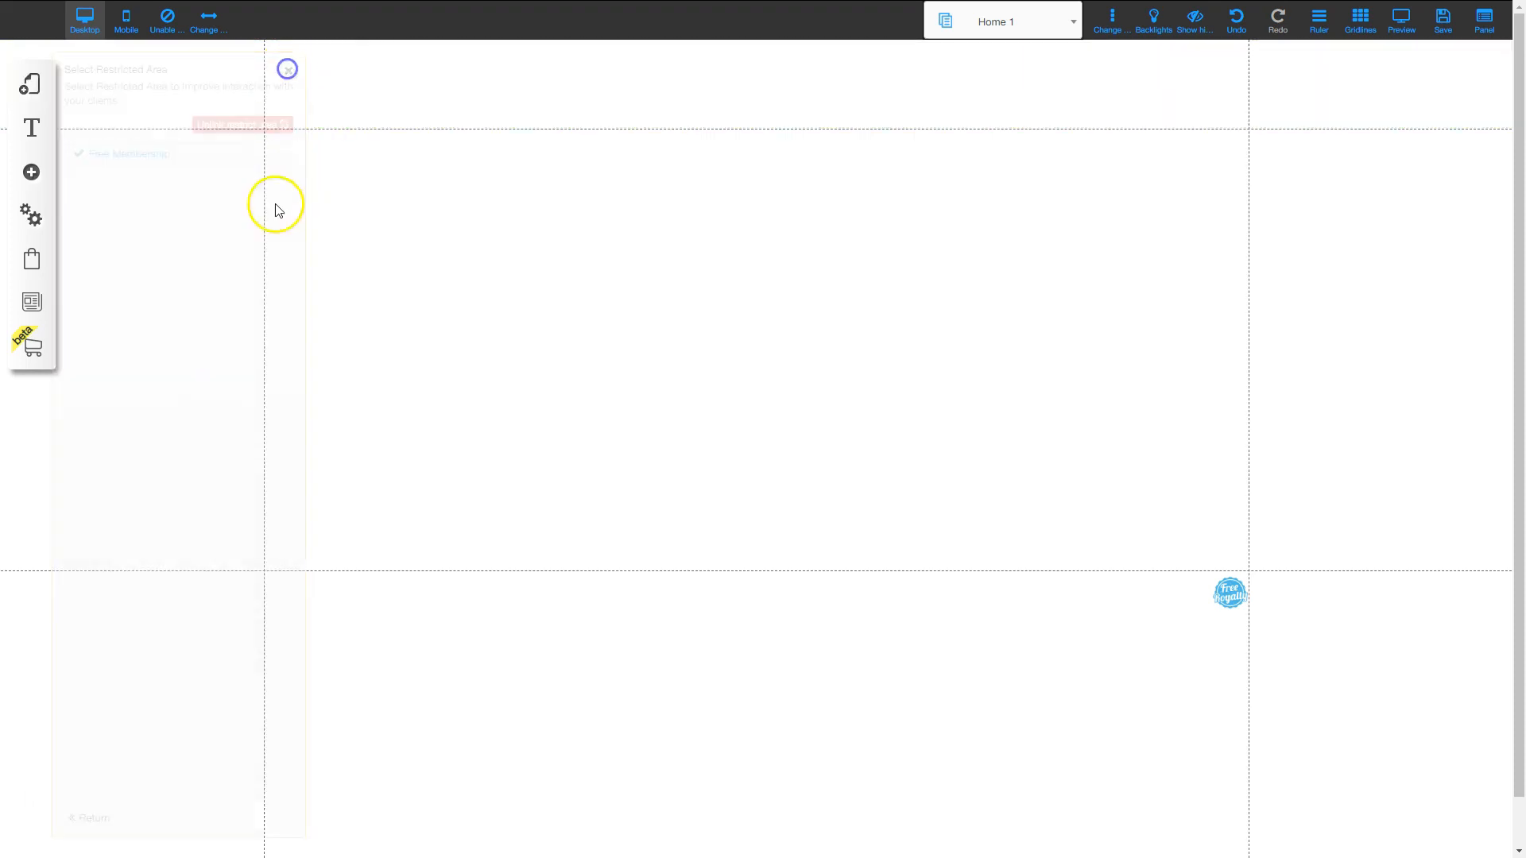
Add an H1 - Title XL text reading "Protected Area" near the top of the Home 1 page's main area.
left_click(33, 176)
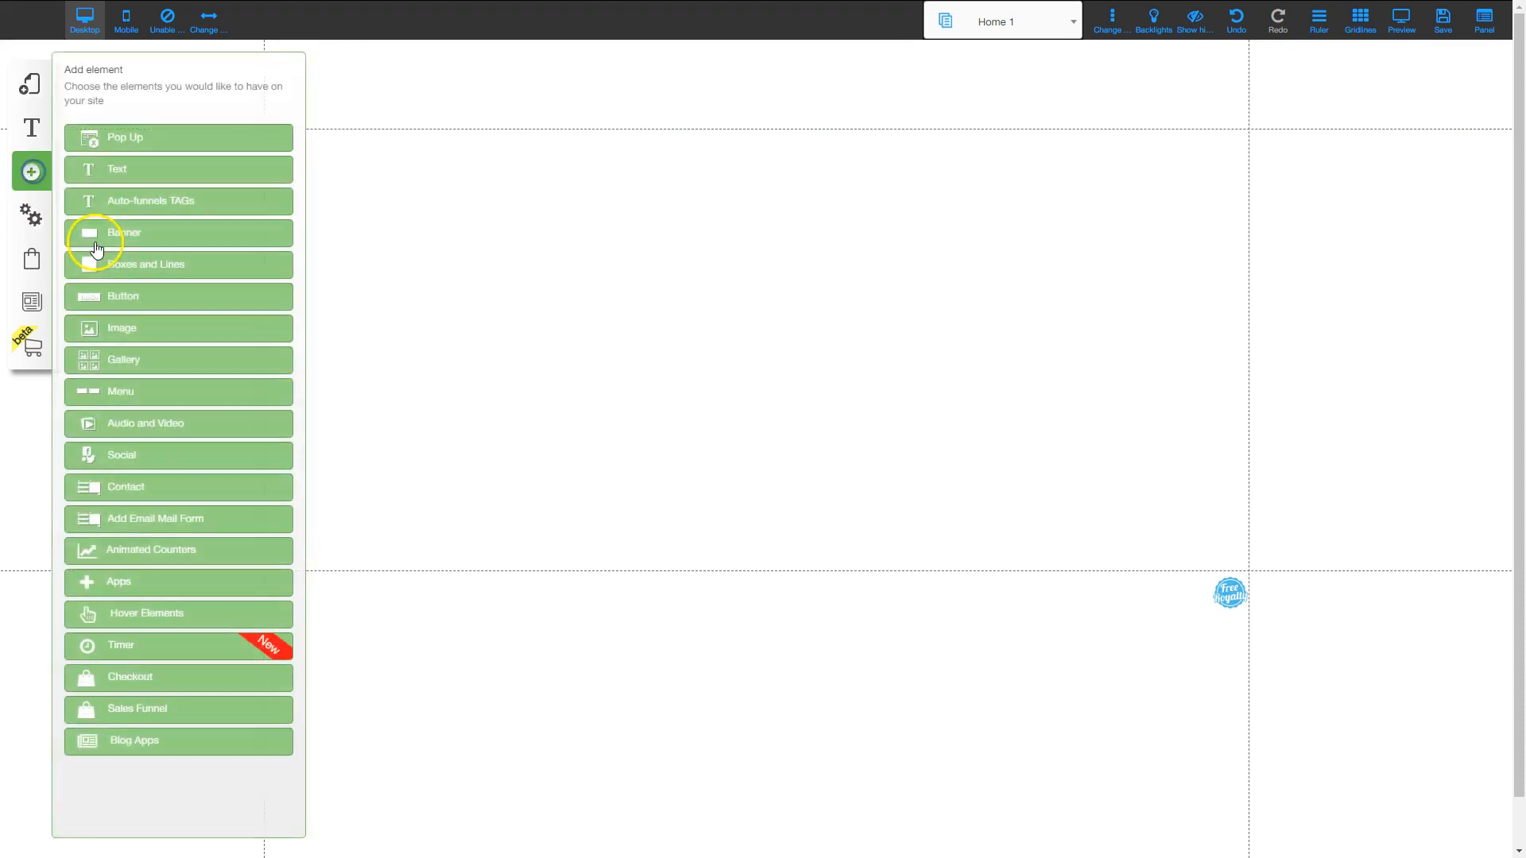
left_click(126, 180)
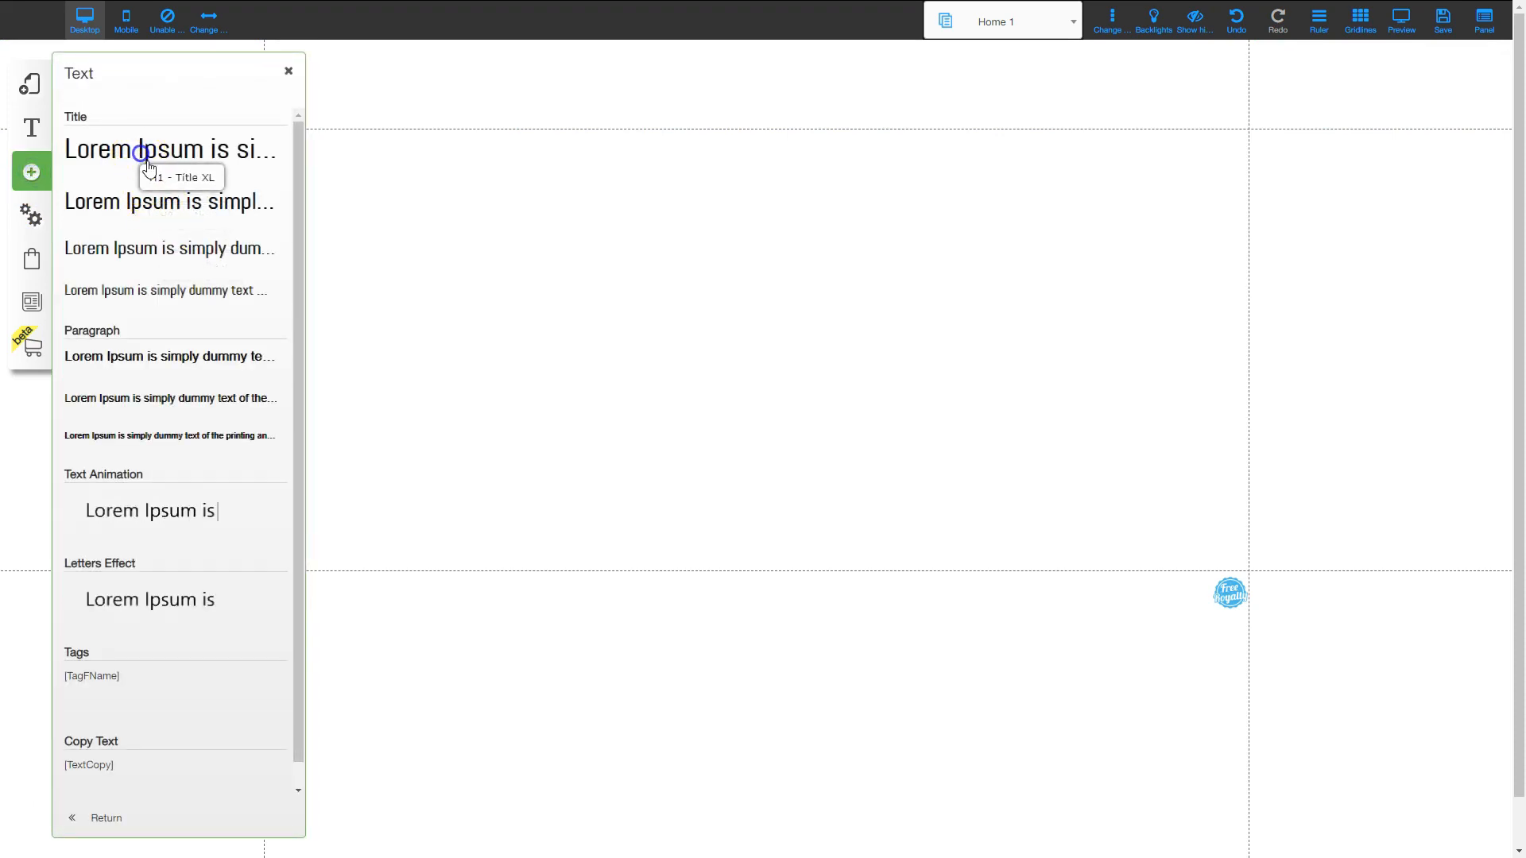
left_click_drag(143, 151, 723, 334)
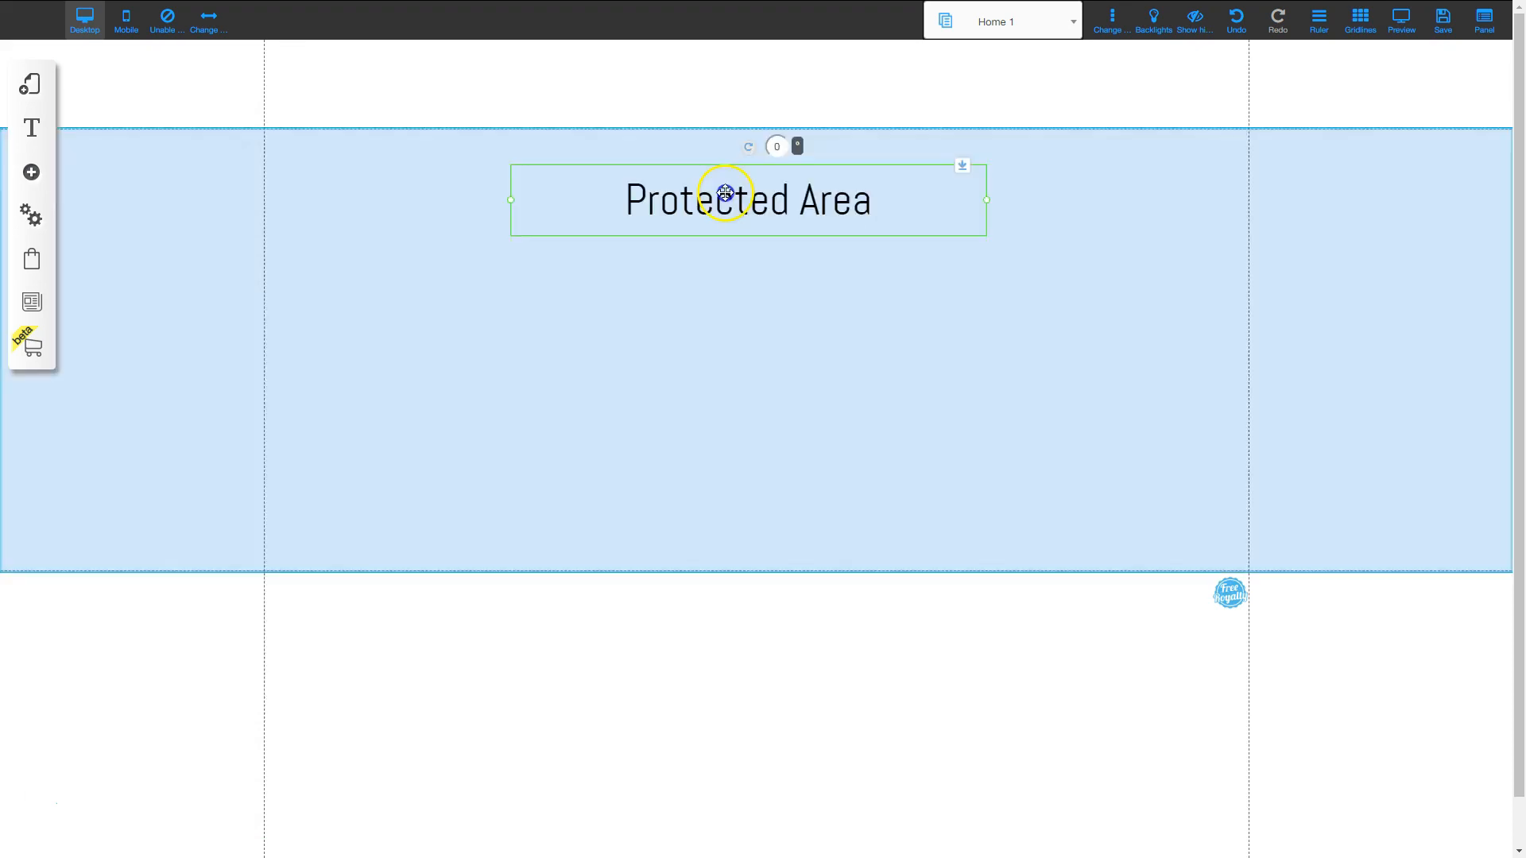
left_click_drag(725, 196, 726, 192)
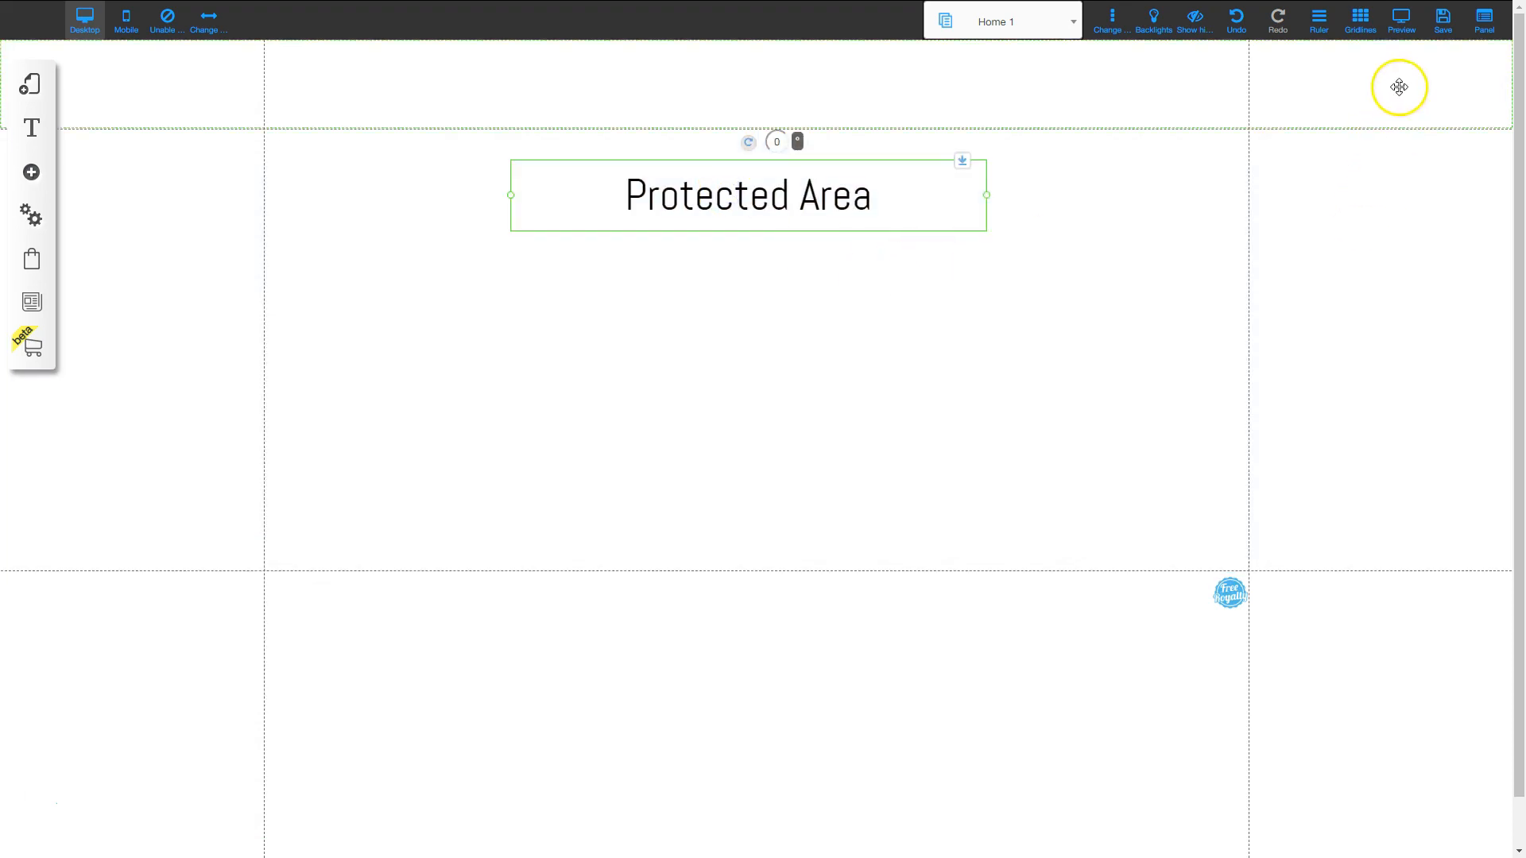
Save the changes to the Home 1 page and dismiss the confirmation.
left_click(1441, 22)
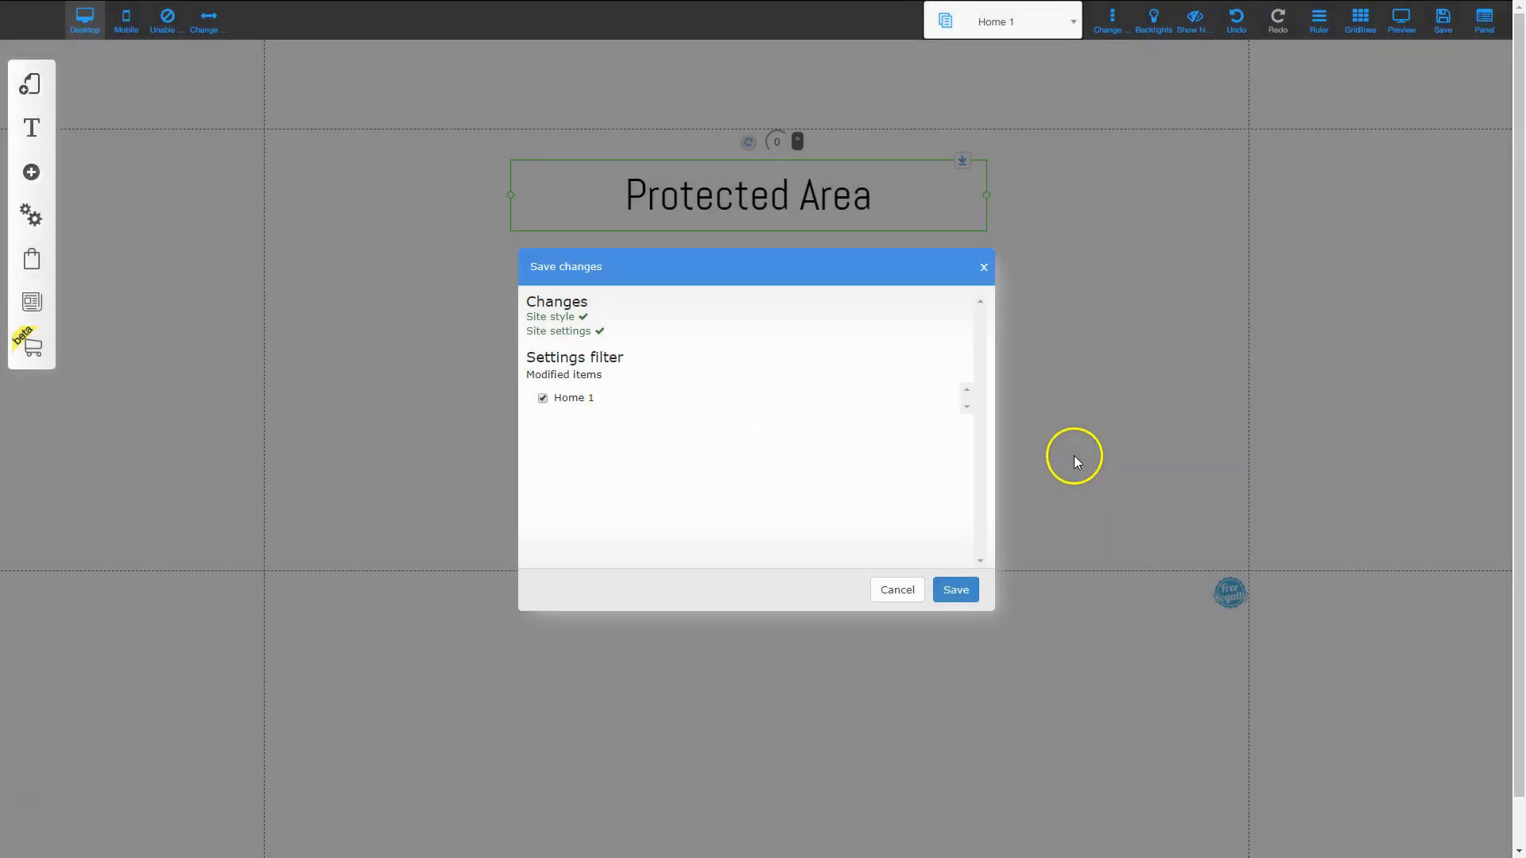
left_click(955, 575)
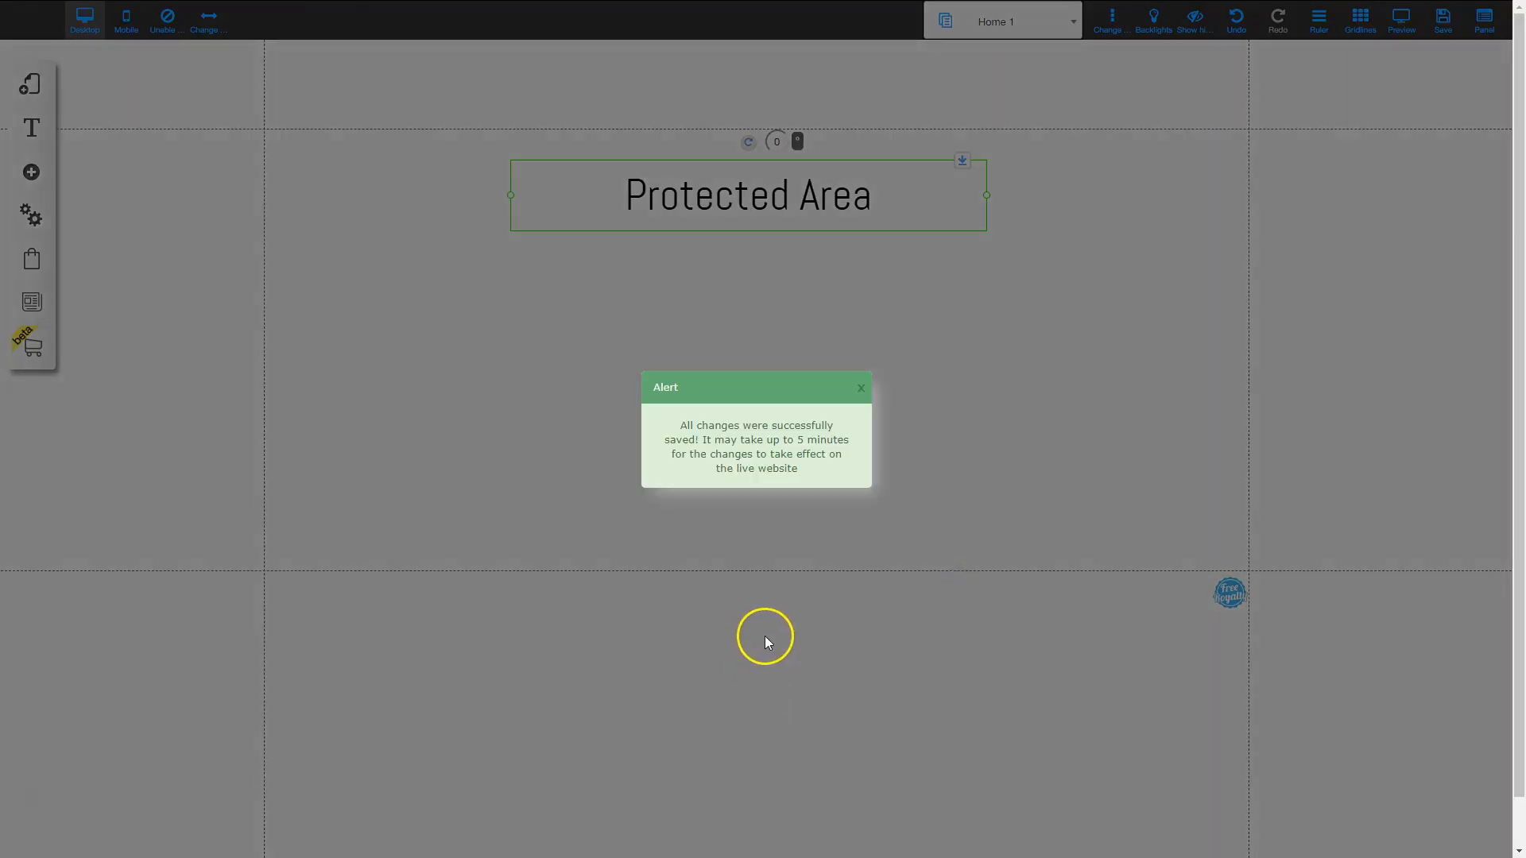
left_click(860, 388)
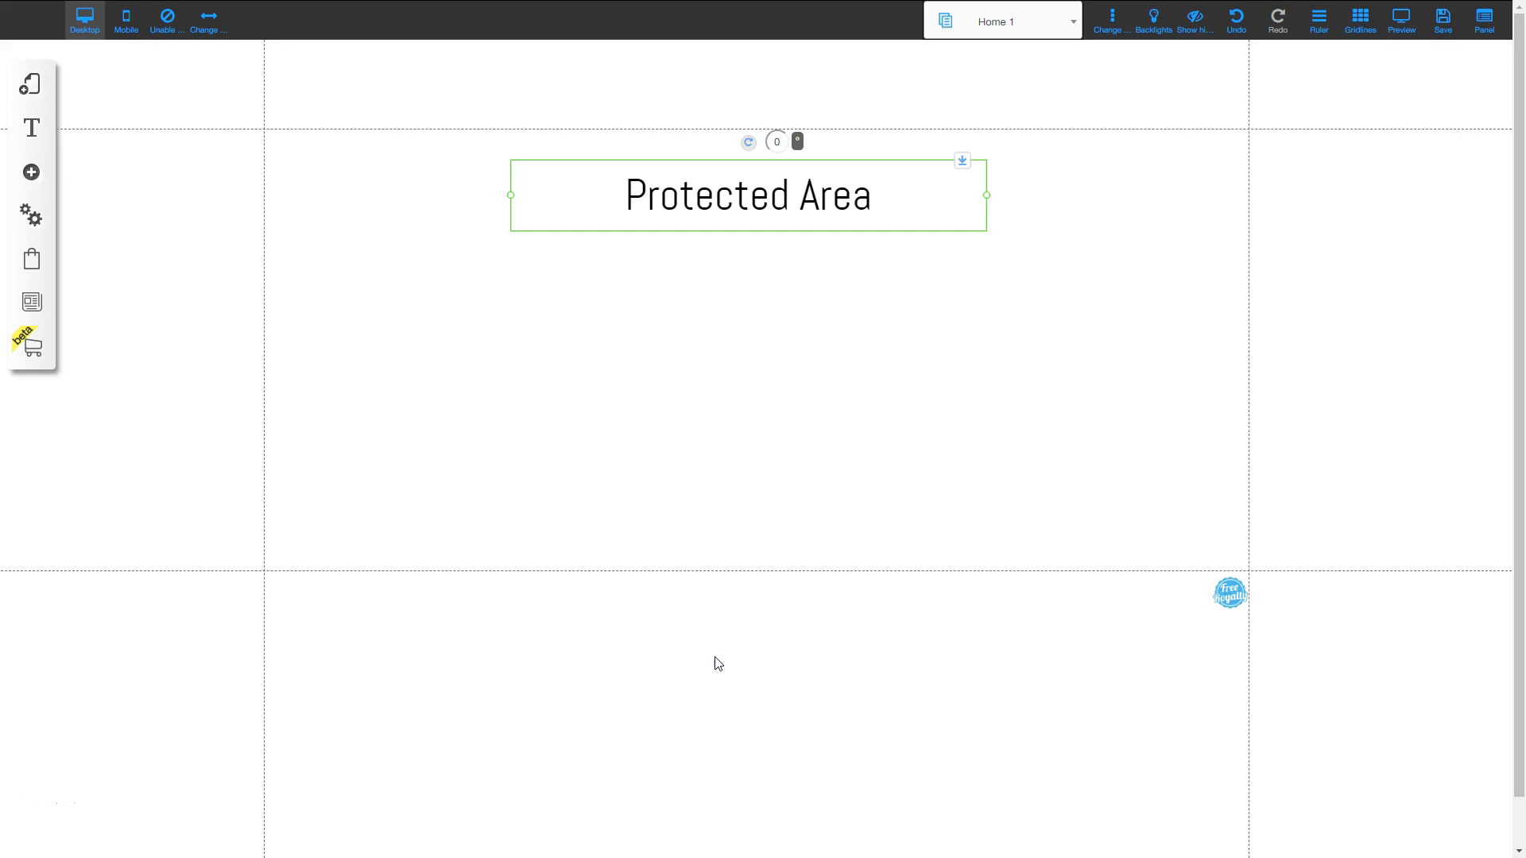
On the live Home page, register a new member with the e-mail, name, password and password confirmation.
left_click(31, 801)
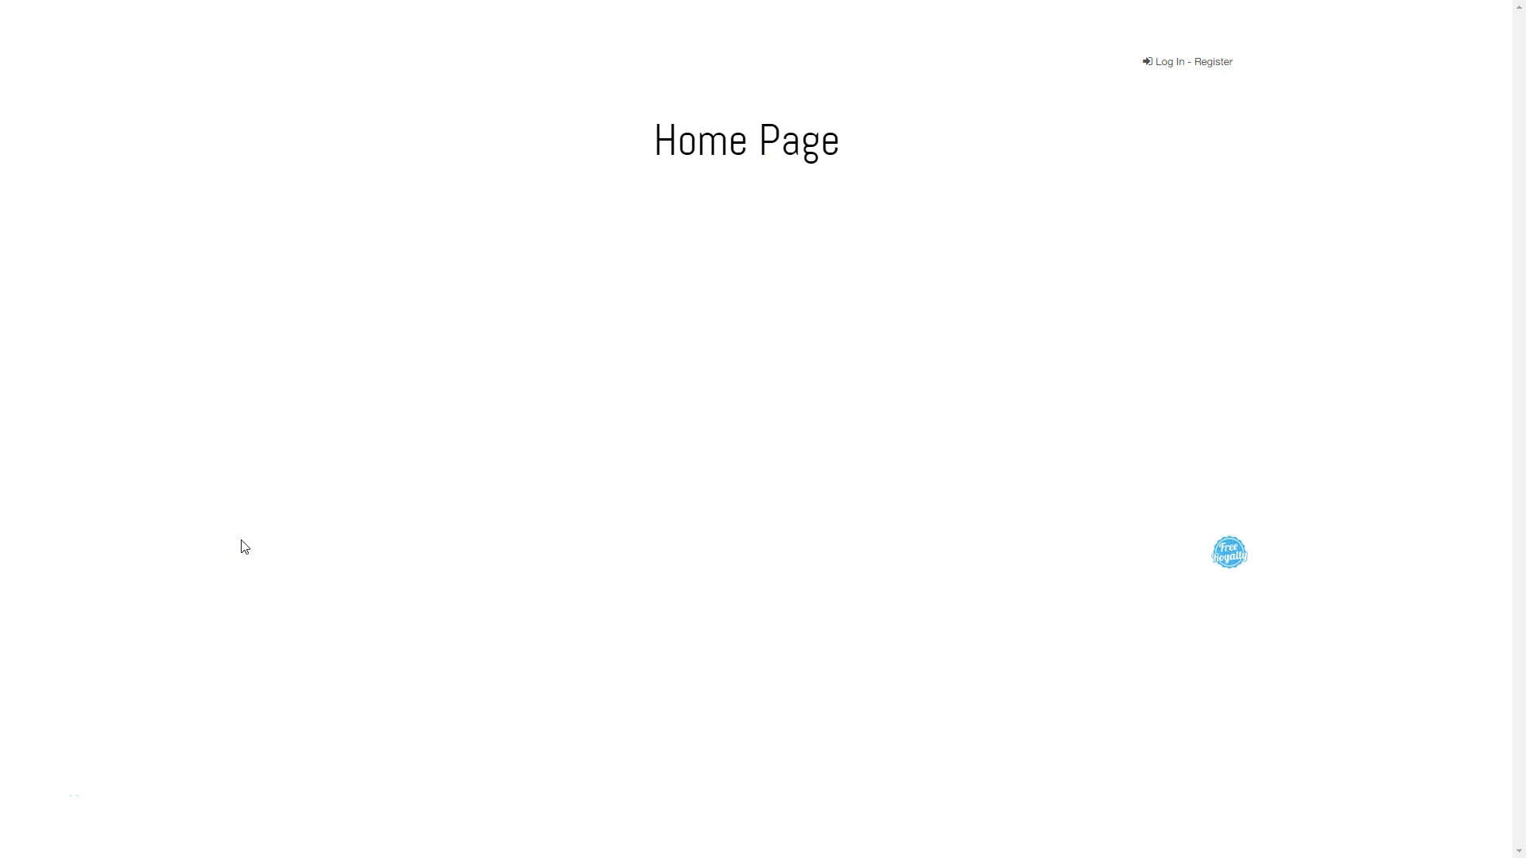
left_click(1183, 65)
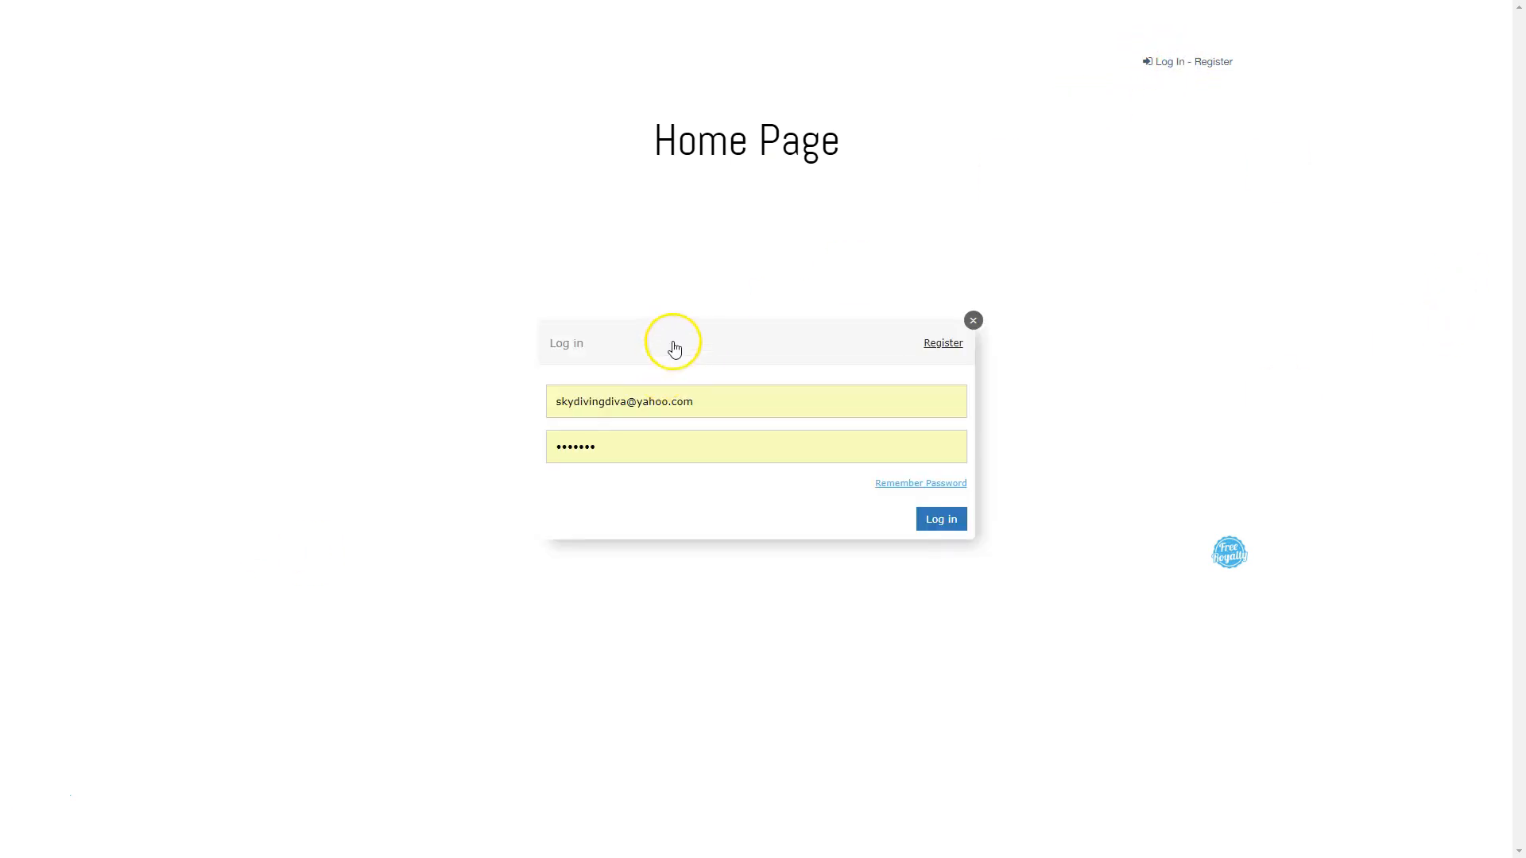
left_click(938, 342)
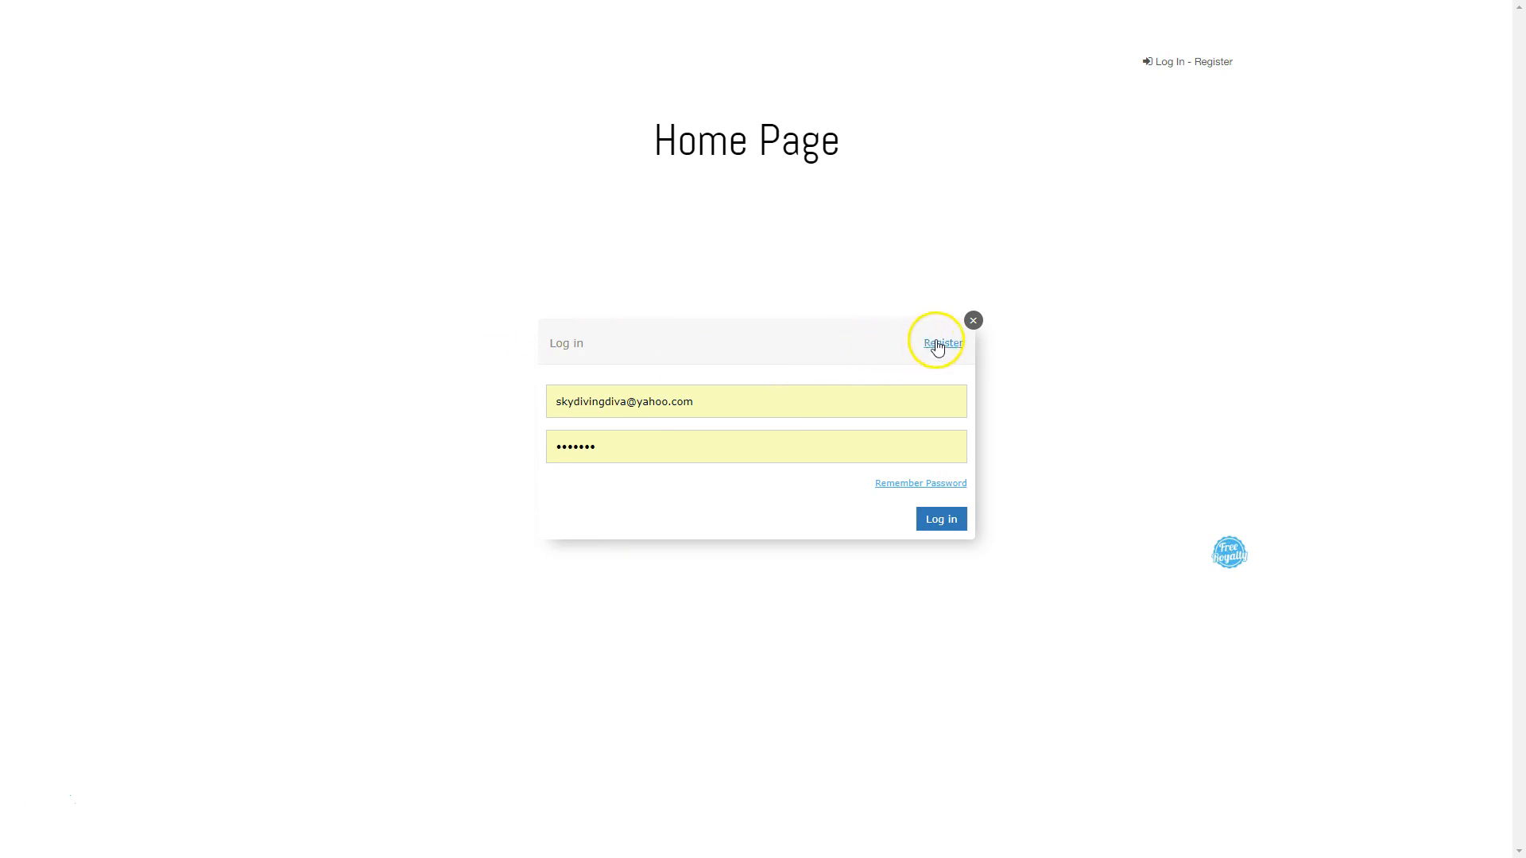
left_click_drag(732, 407, 511, 409)
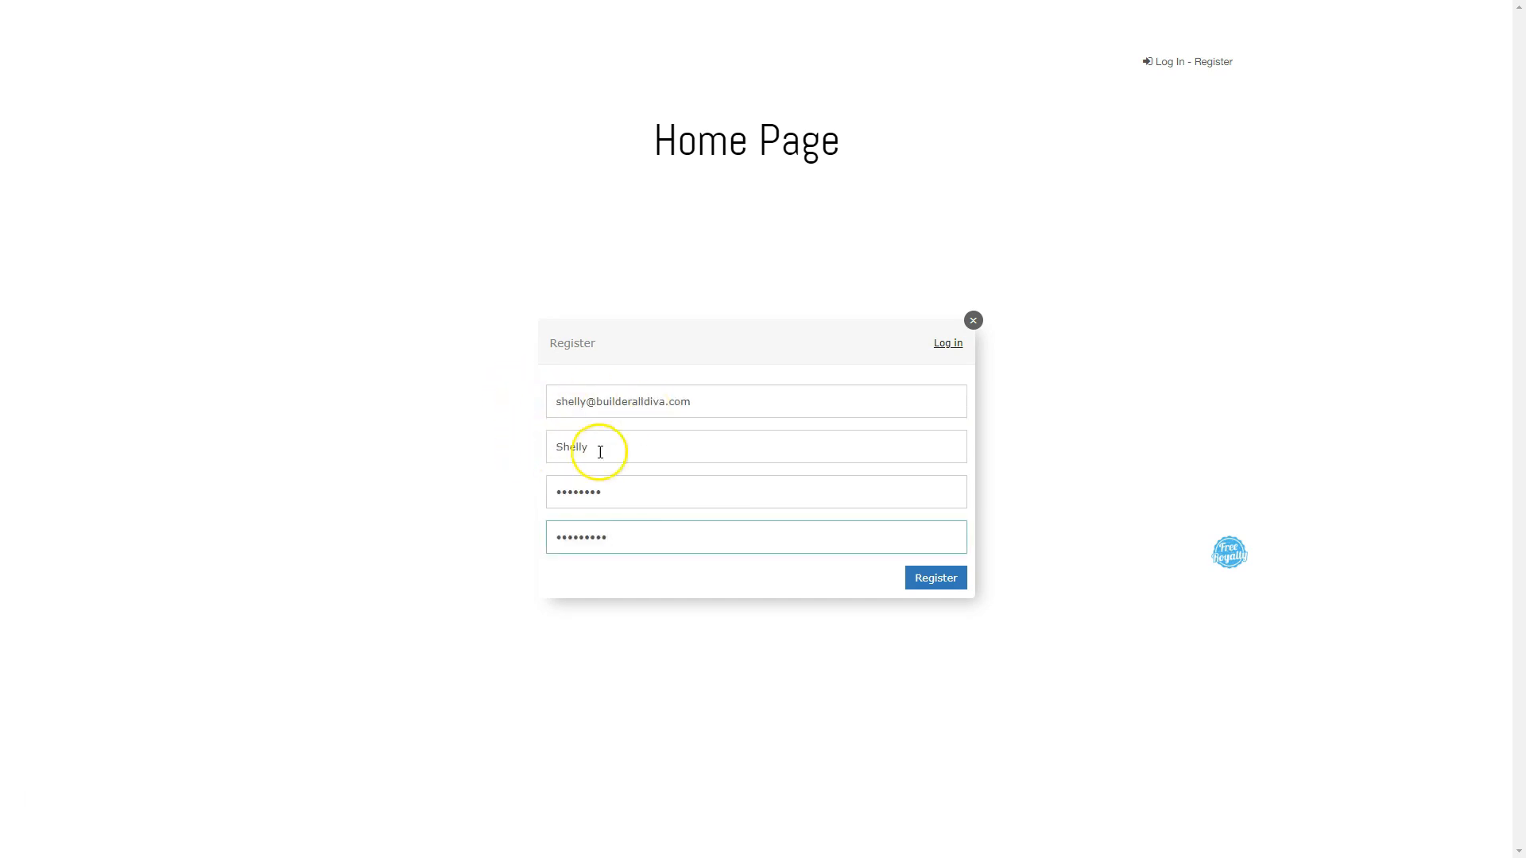
left_click(936, 579)
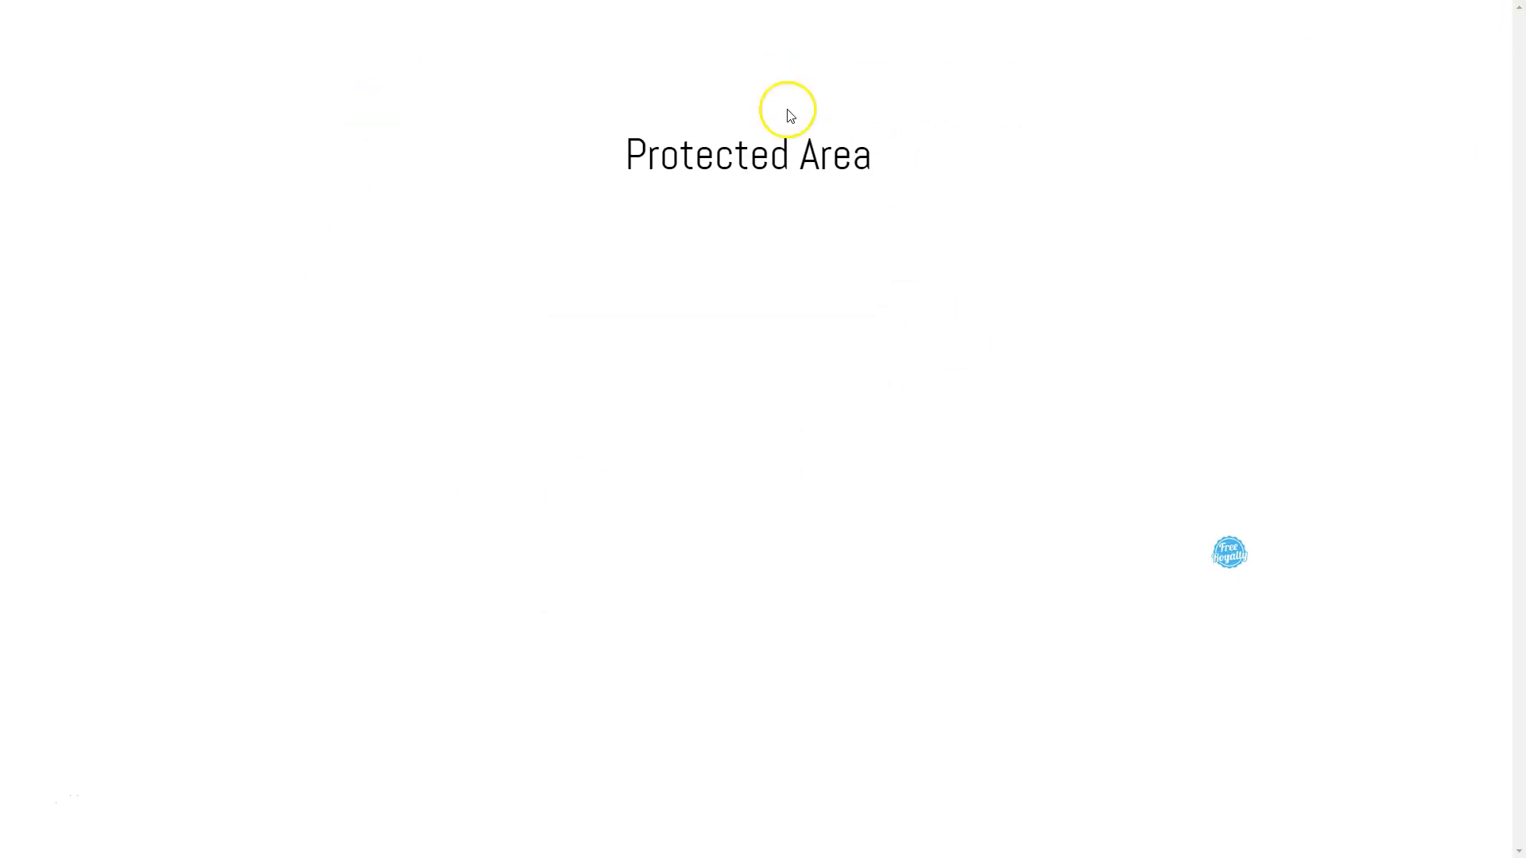